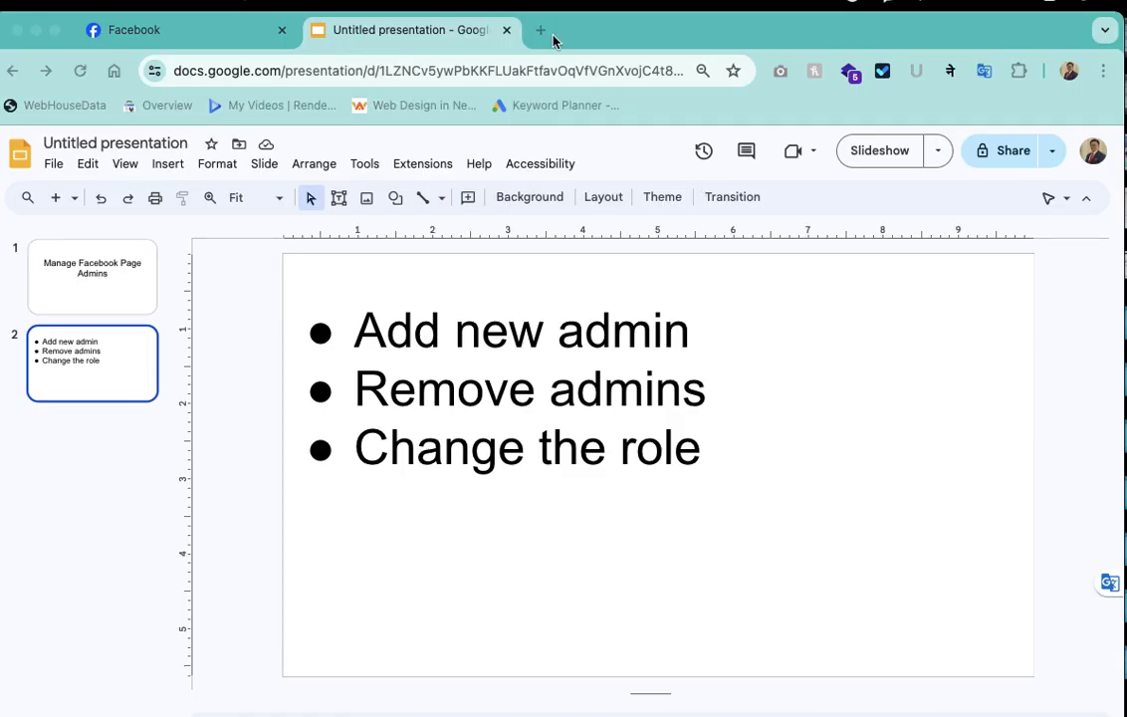
# Load facebook.com in a new Chrome tab by typing 'face' in the address bar
pyautogui.click(541, 30)
pyautogui.write('face')
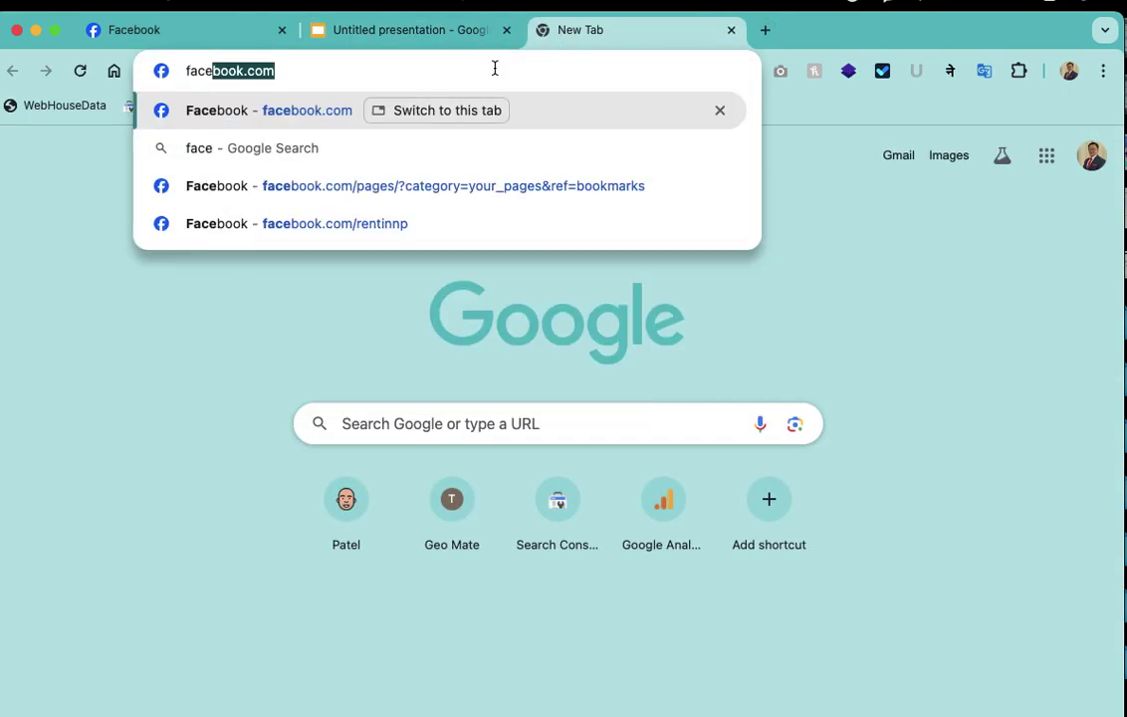
pyautogui.press('Return')
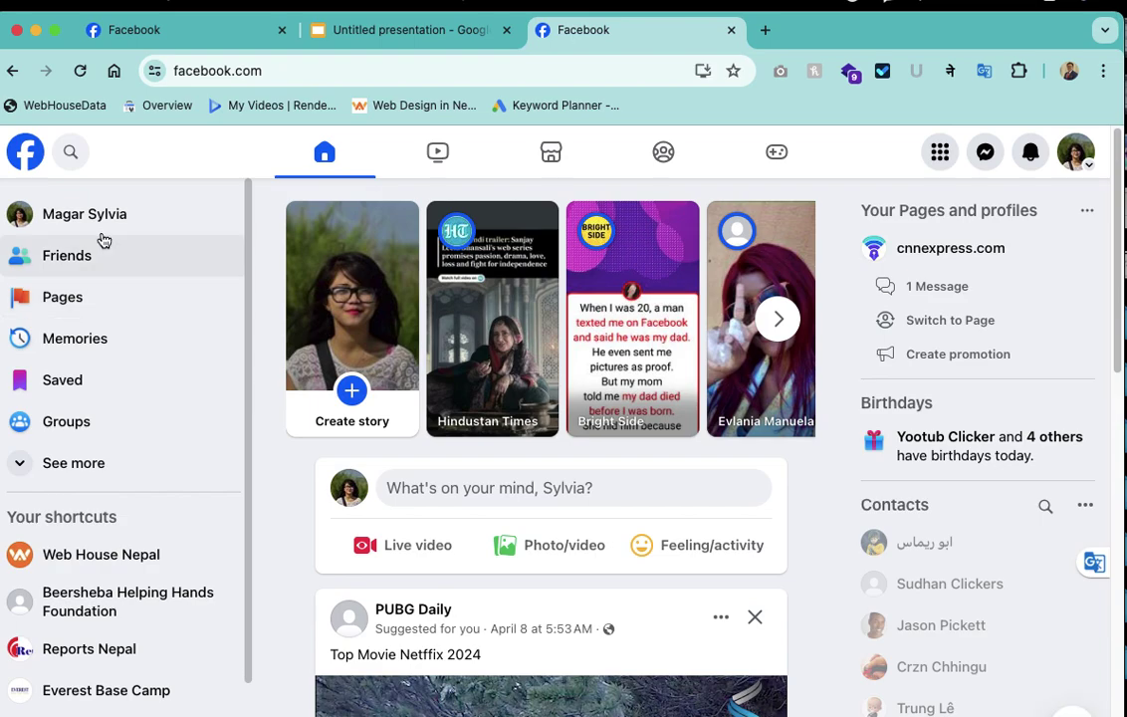
# Go to Pages via See more and open Beersheba Helping Hands Foundation
pyautogui.click(29, 469)
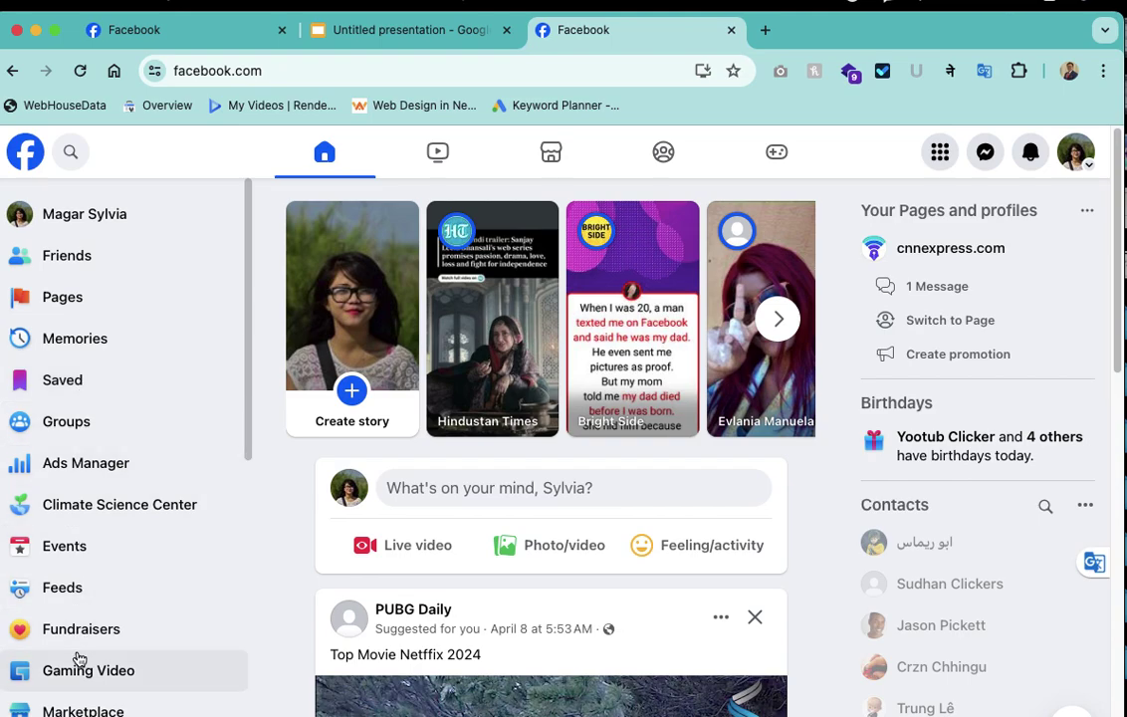
pyautogui.click(64, 301)
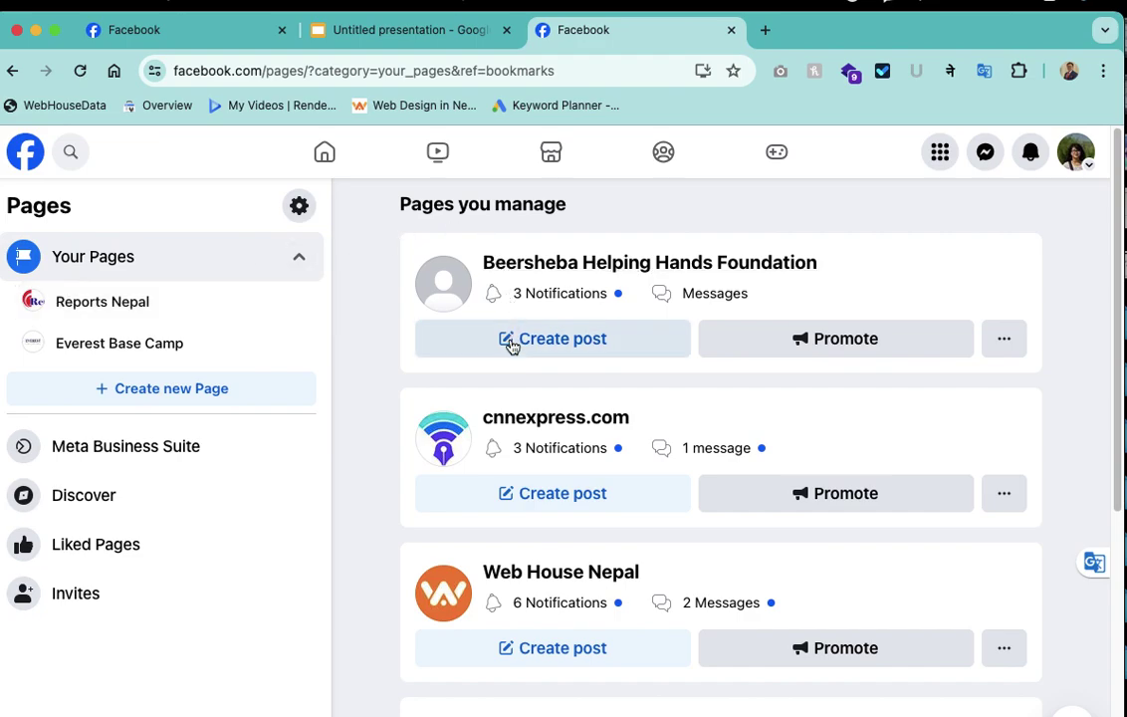
pyautogui.scroll(-3, 528, 581)
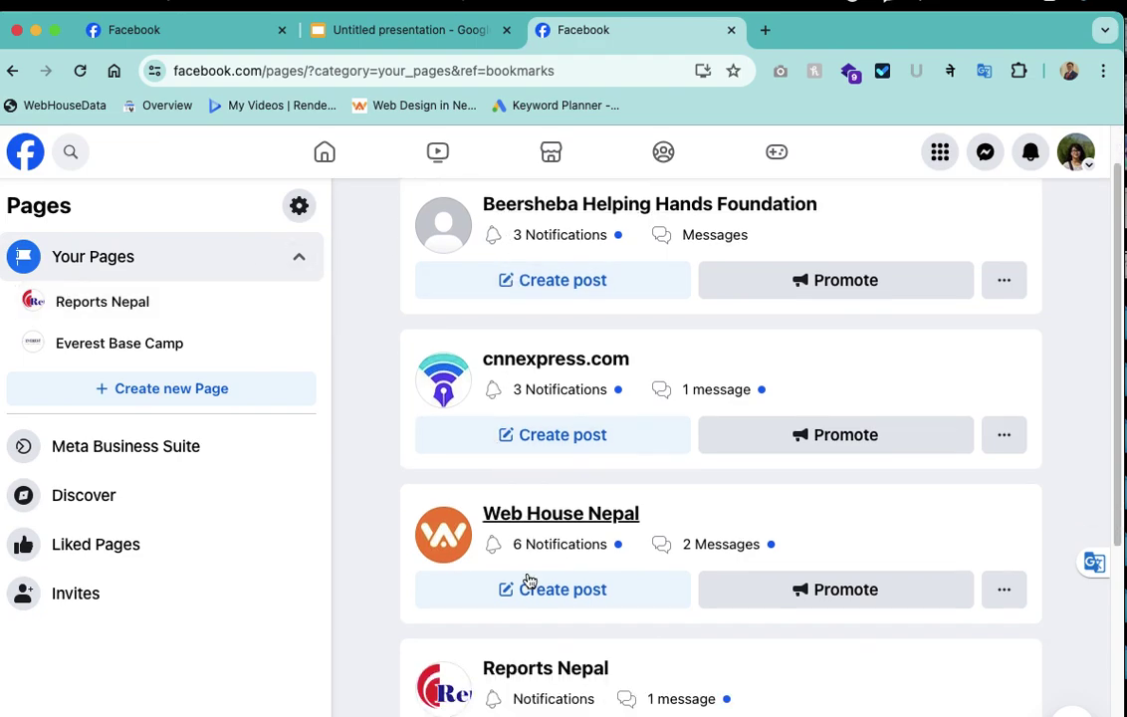
pyautogui.scroll(3, 529, 579)
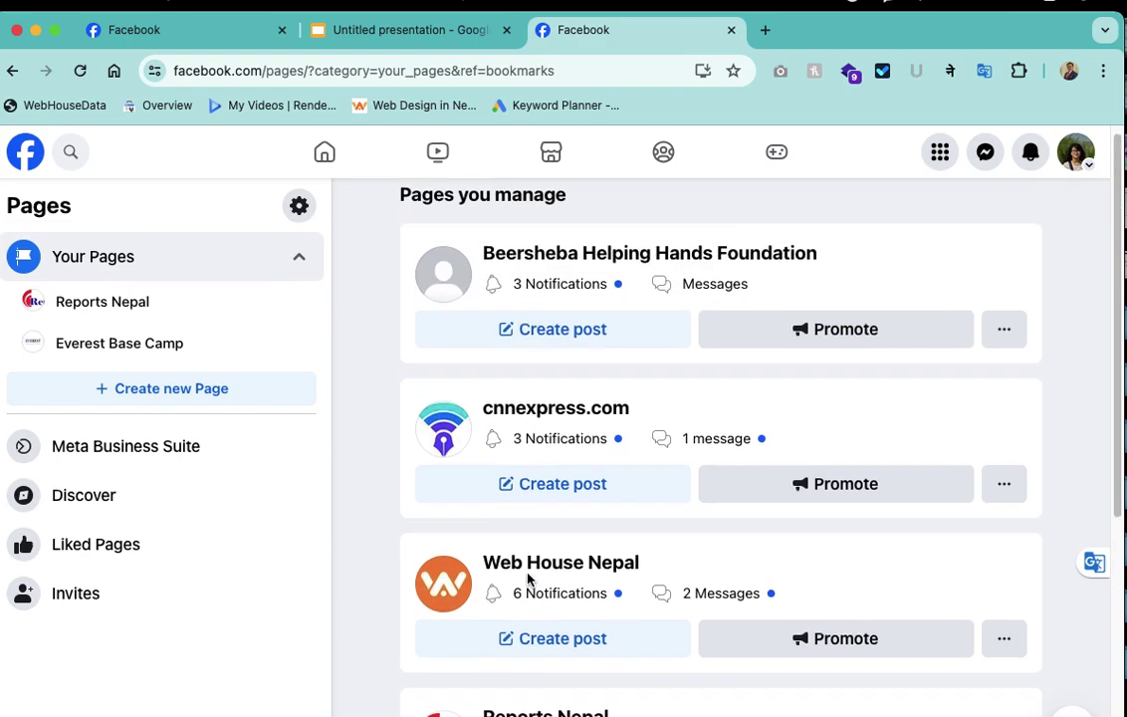
pyautogui.click(683, 266)
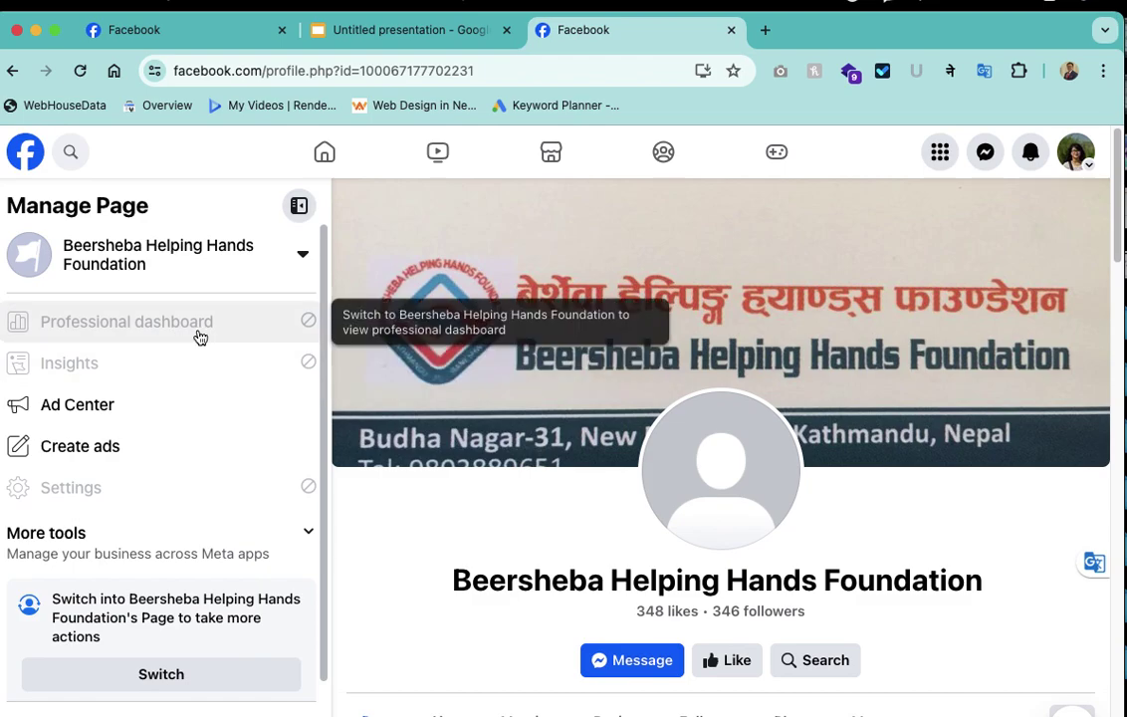
# Switch into the Beersheba Helping Hands Foundation page profile from its professional dashboard
pyautogui.click(200, 337)
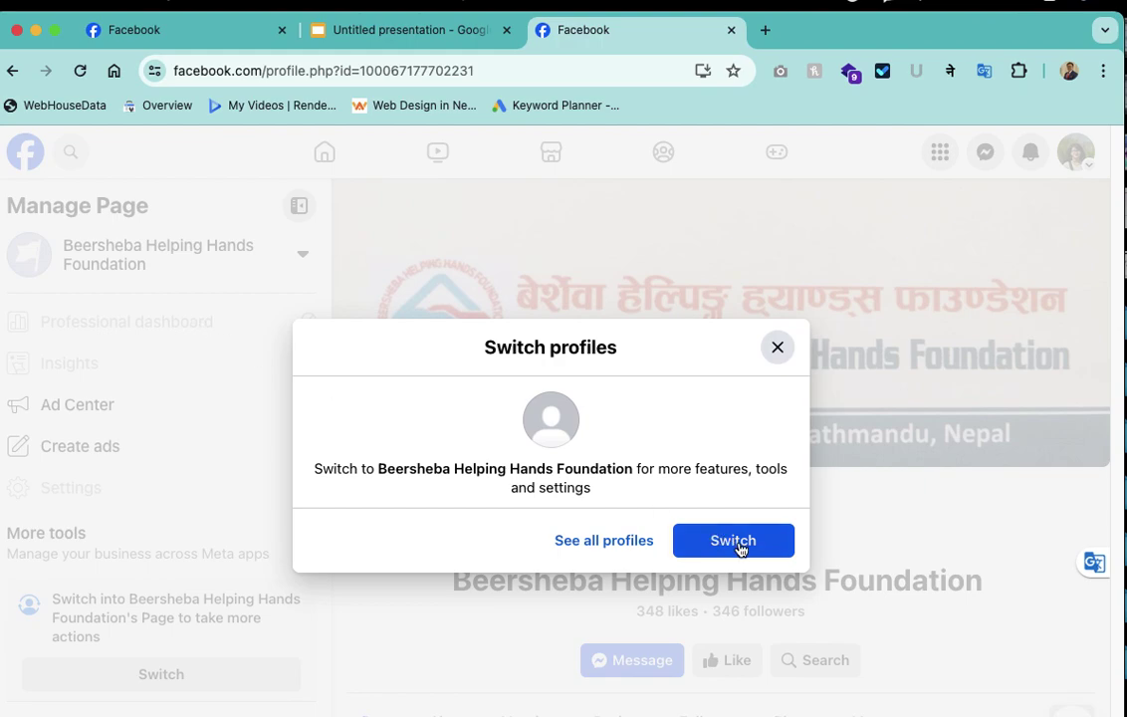
pyautogui.click(737, 546)
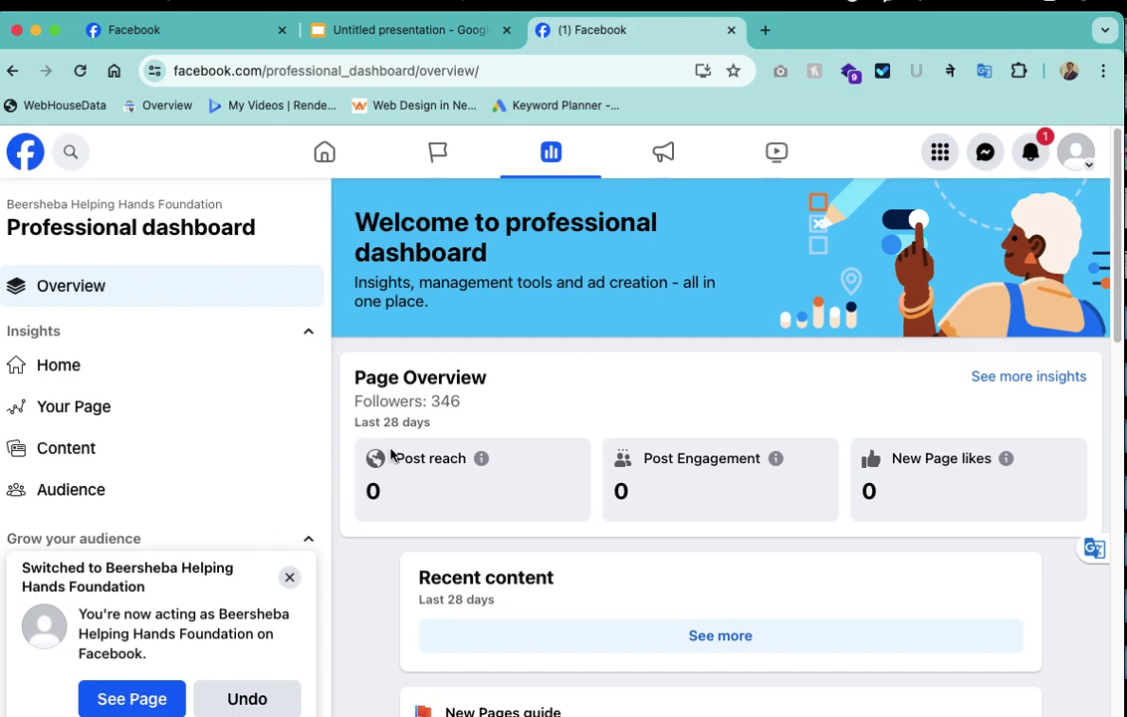
pyautogui.click(289, 578)
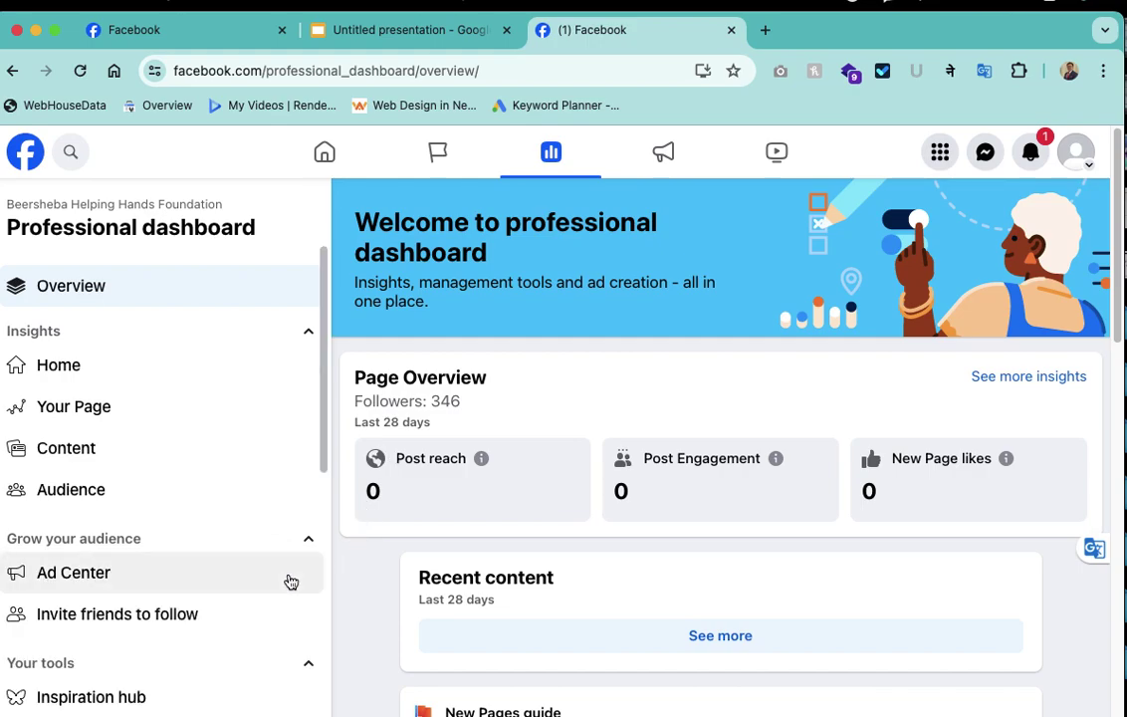
# Scroll the sidebar and open the Page access settings
pyautogui.scroll(-5, 184, 424)
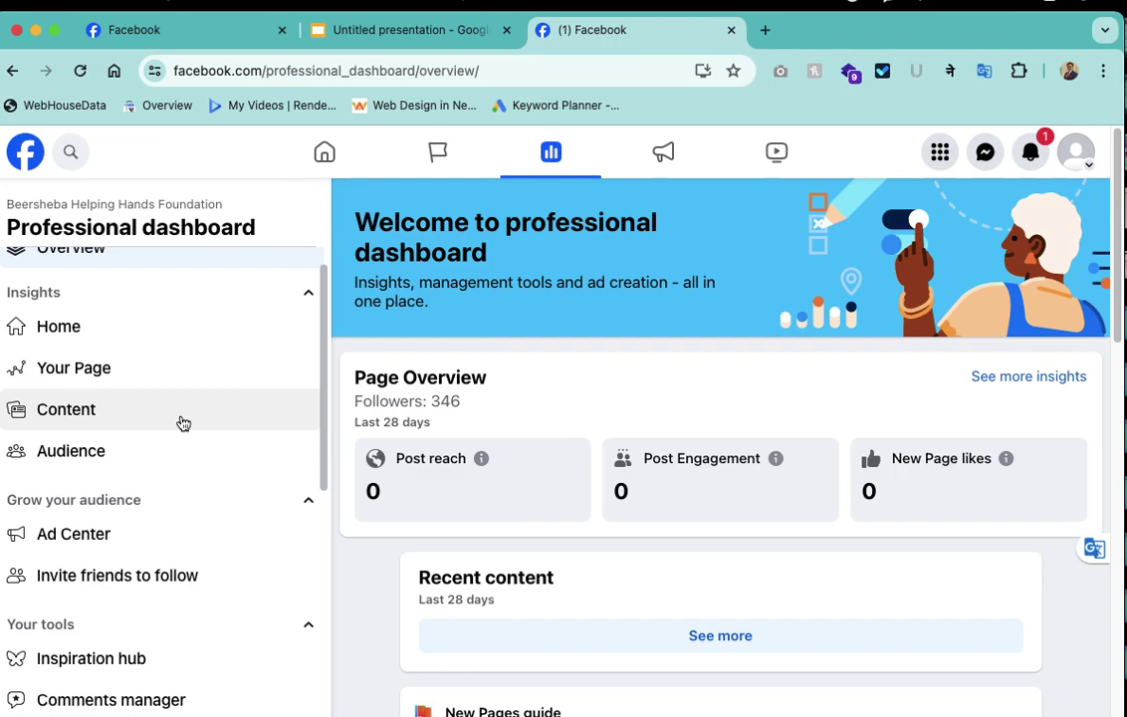
pyautogui.scroll(5, 183, 425)
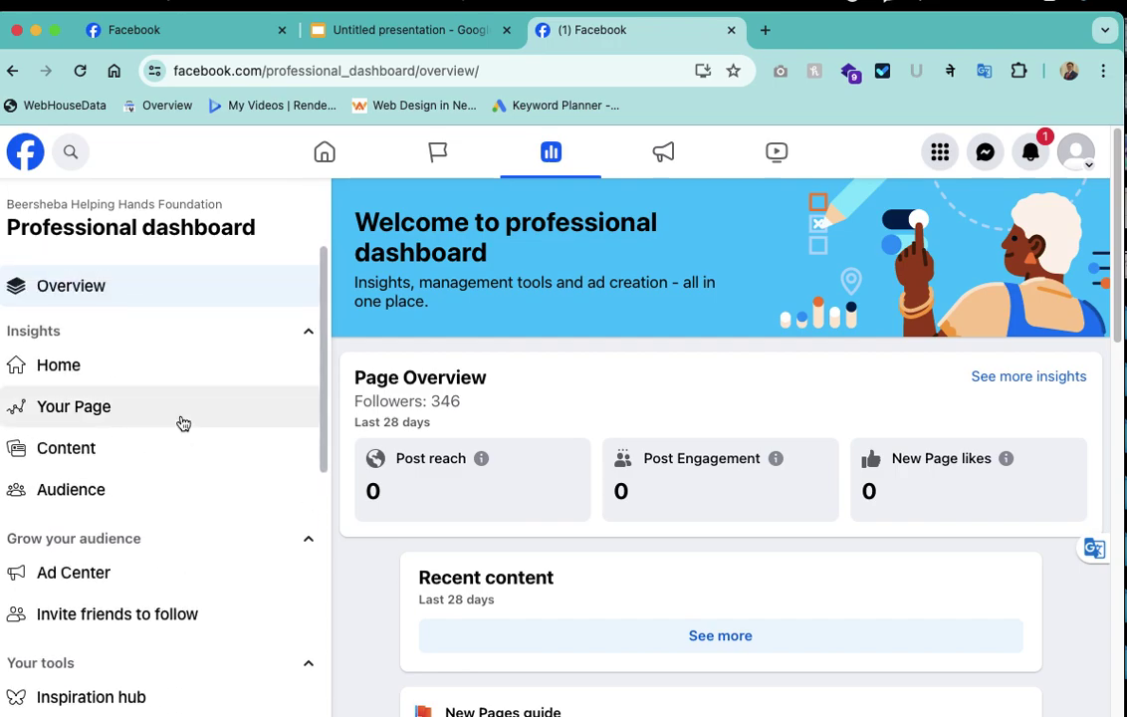
pyautogui.scroll(-1, 183, 424)
pyautogui.scroll(1, 183, 424)
pyautogui.scroll(-4, 184, 424)
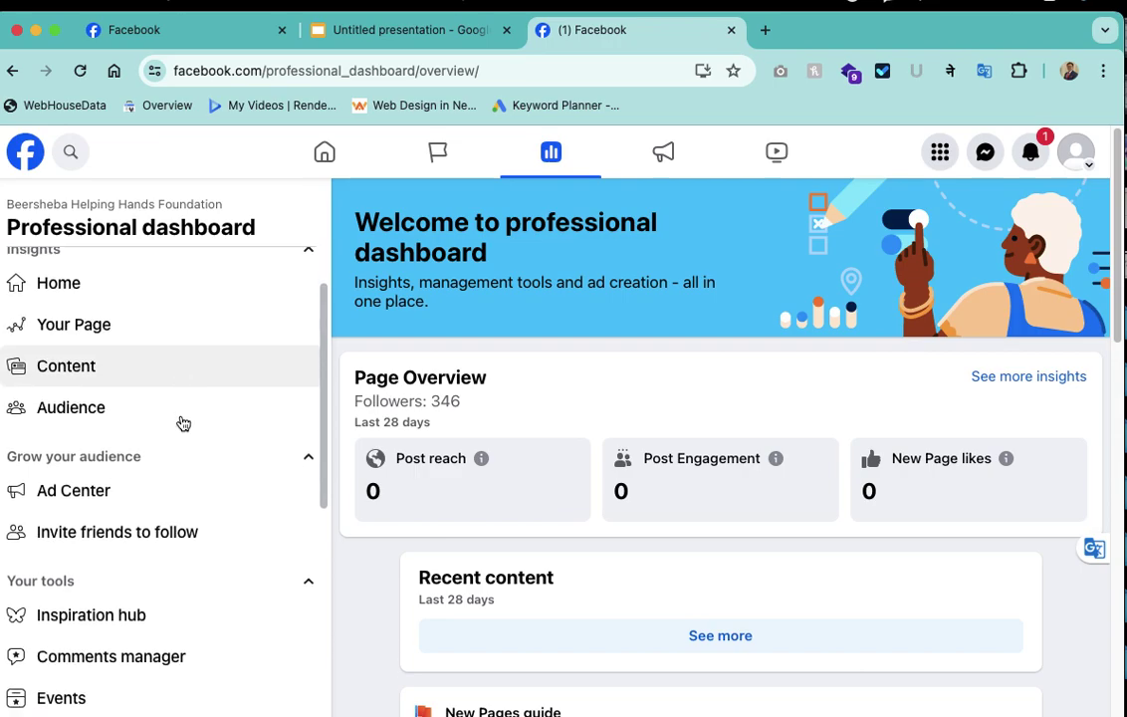
pyautogui.scroll(-1, 182, 423)
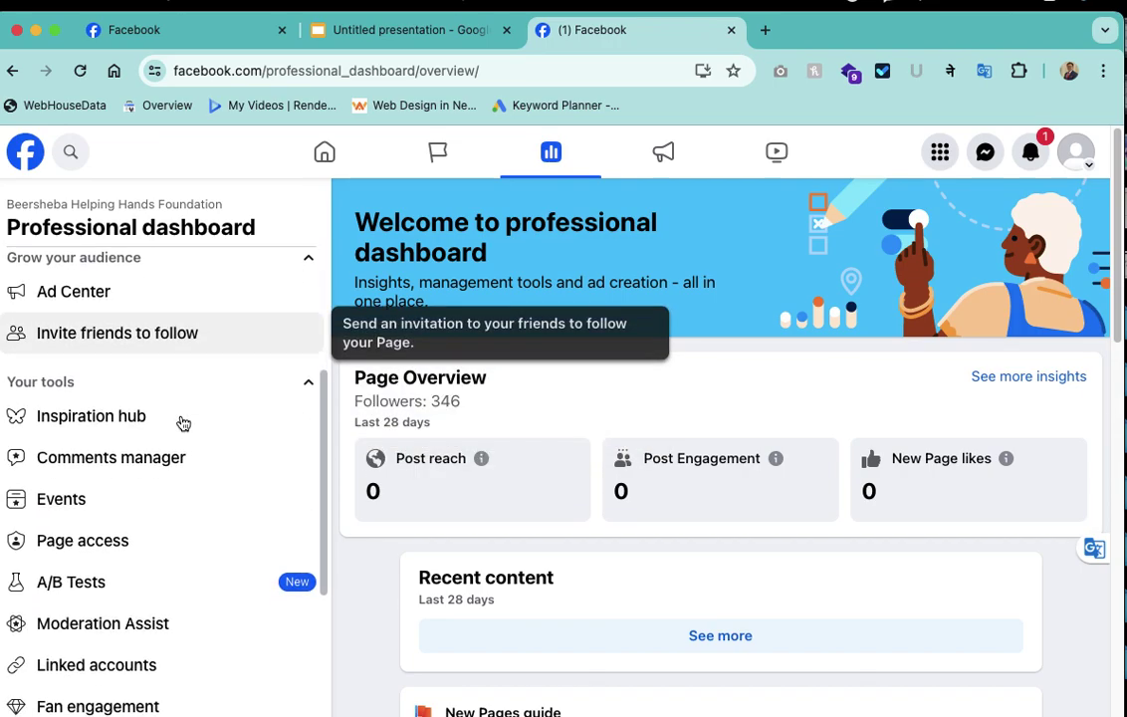
pyautogui.scroll(-1, 139, 478)
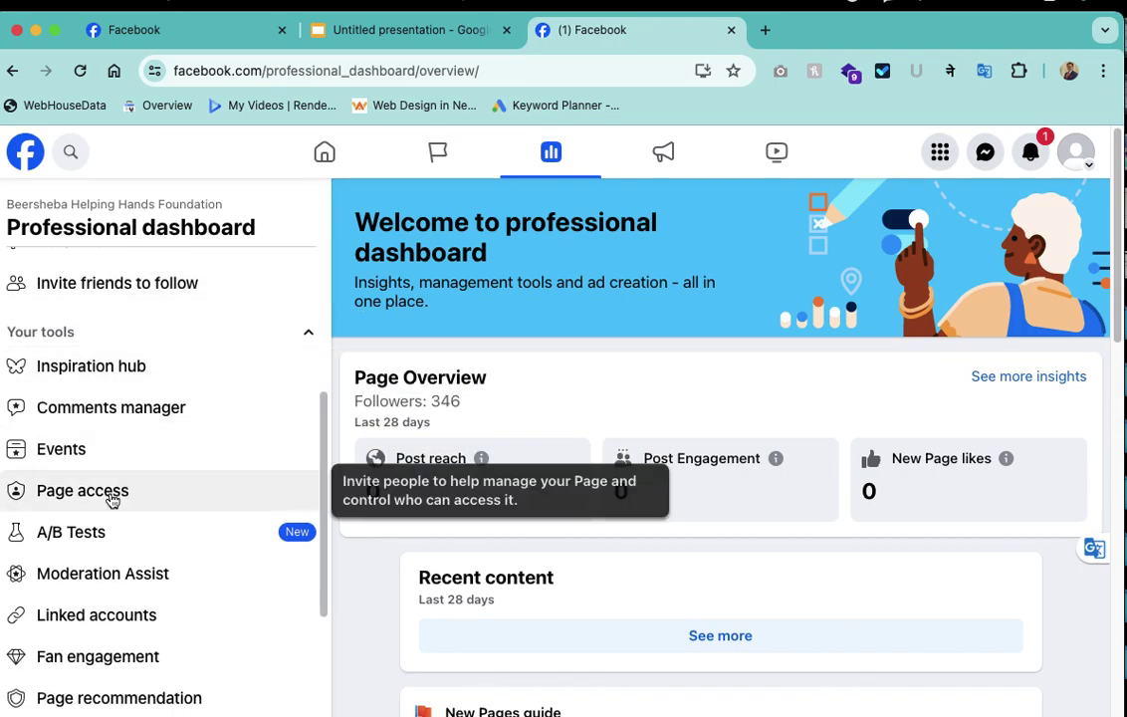
pyautogui.click(113, 500)
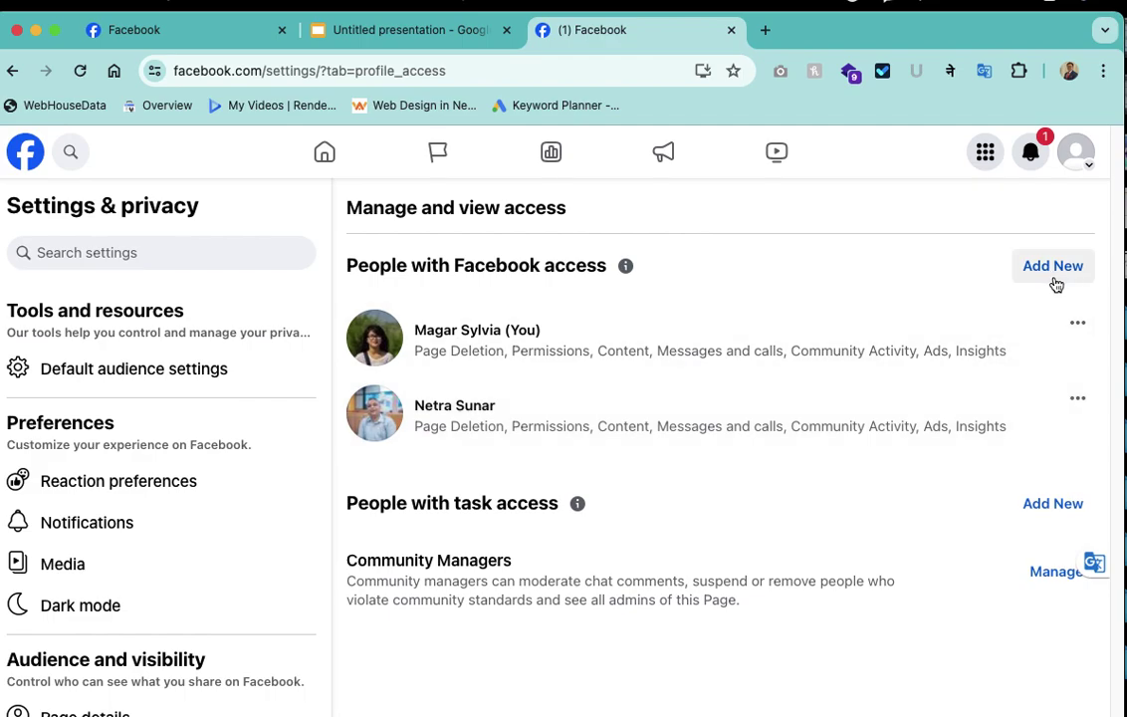
# Start adding a person with Facebook access and pick the searched person from the results
pyautogui.click(1054, 268)
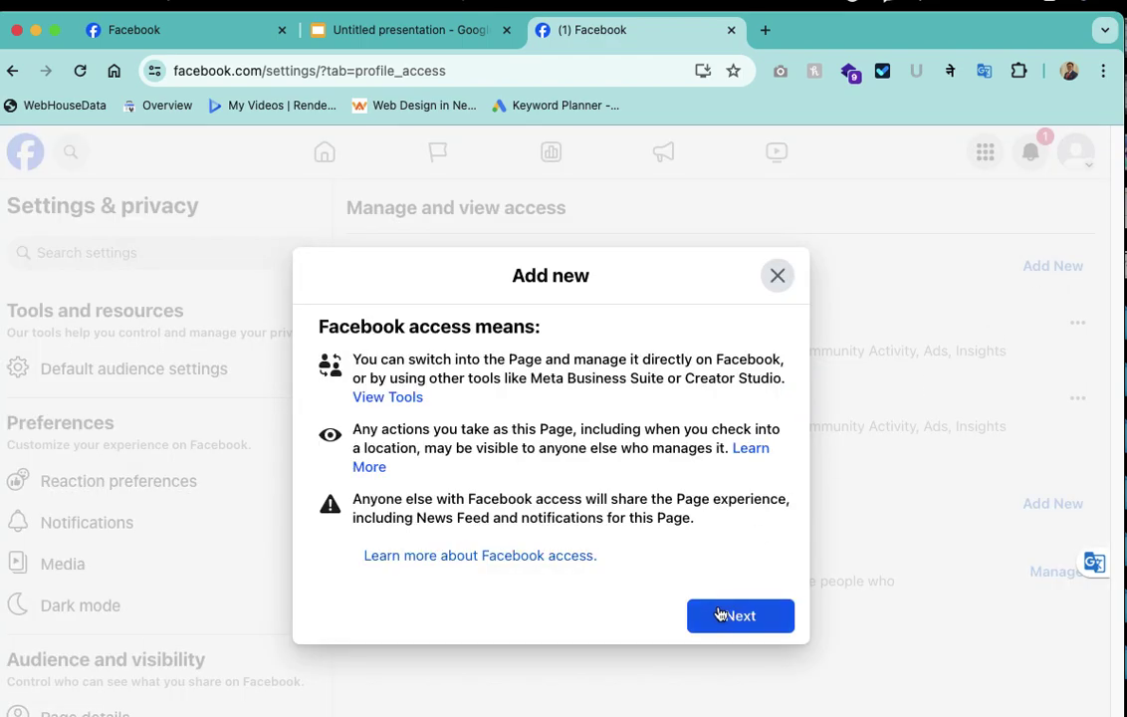
pyautogui.click(721, 614)
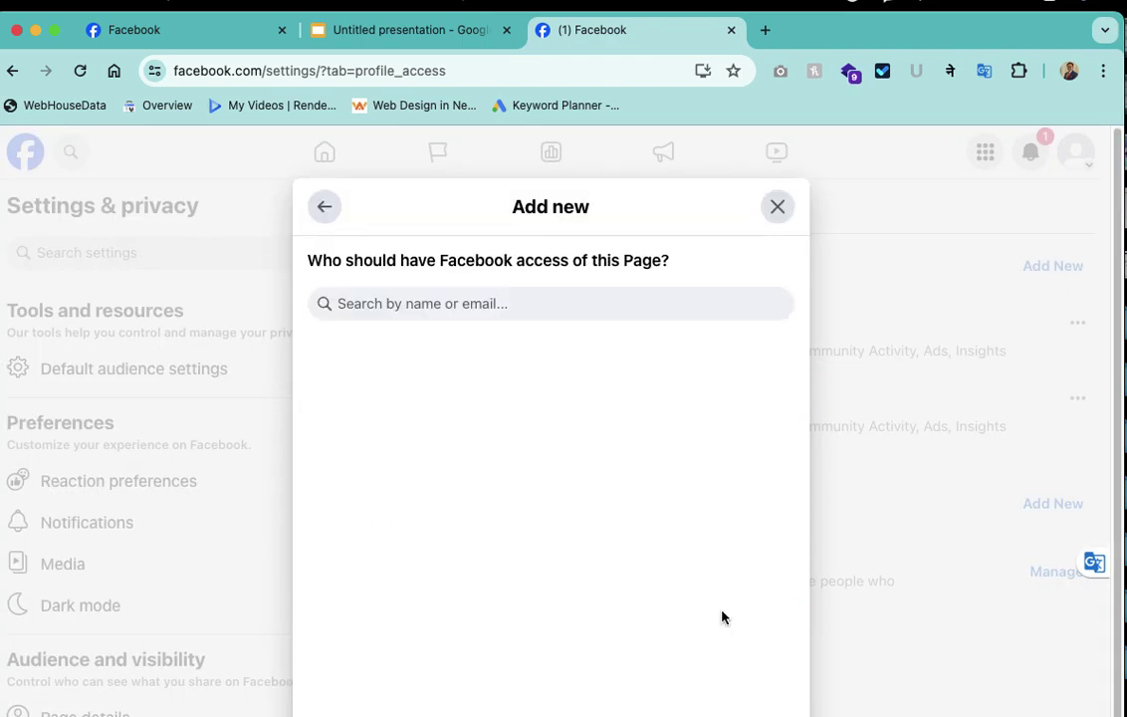
pyautogui.click(484, 304)
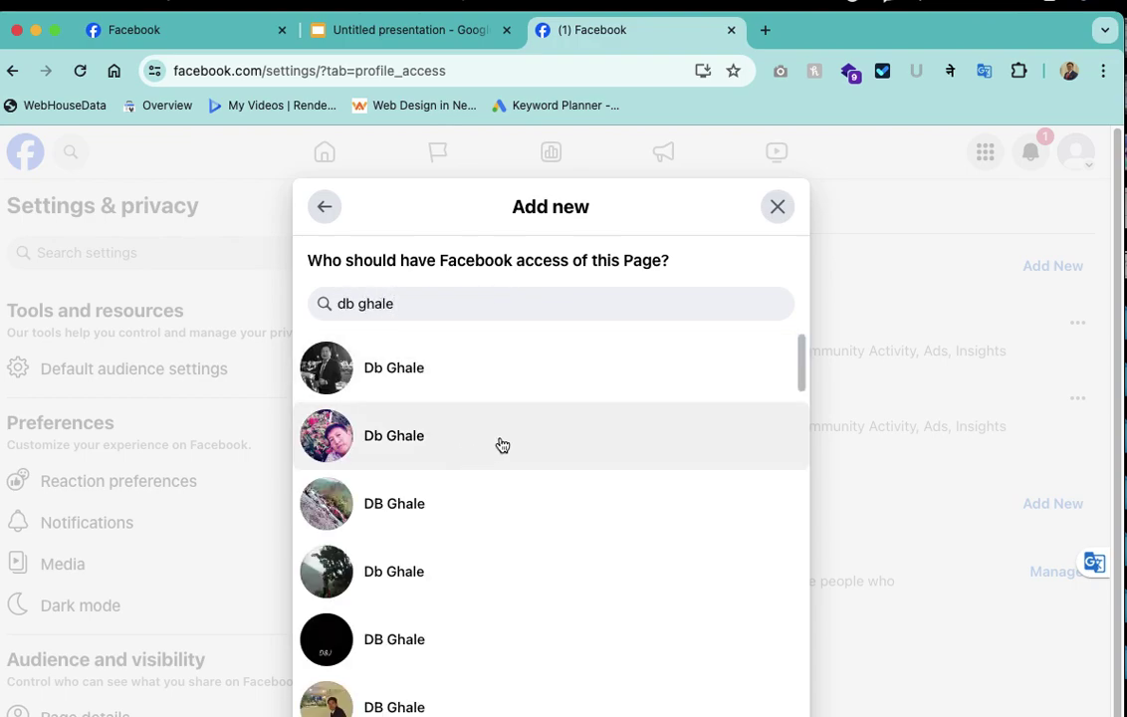
pyautogui.click(551, 389)
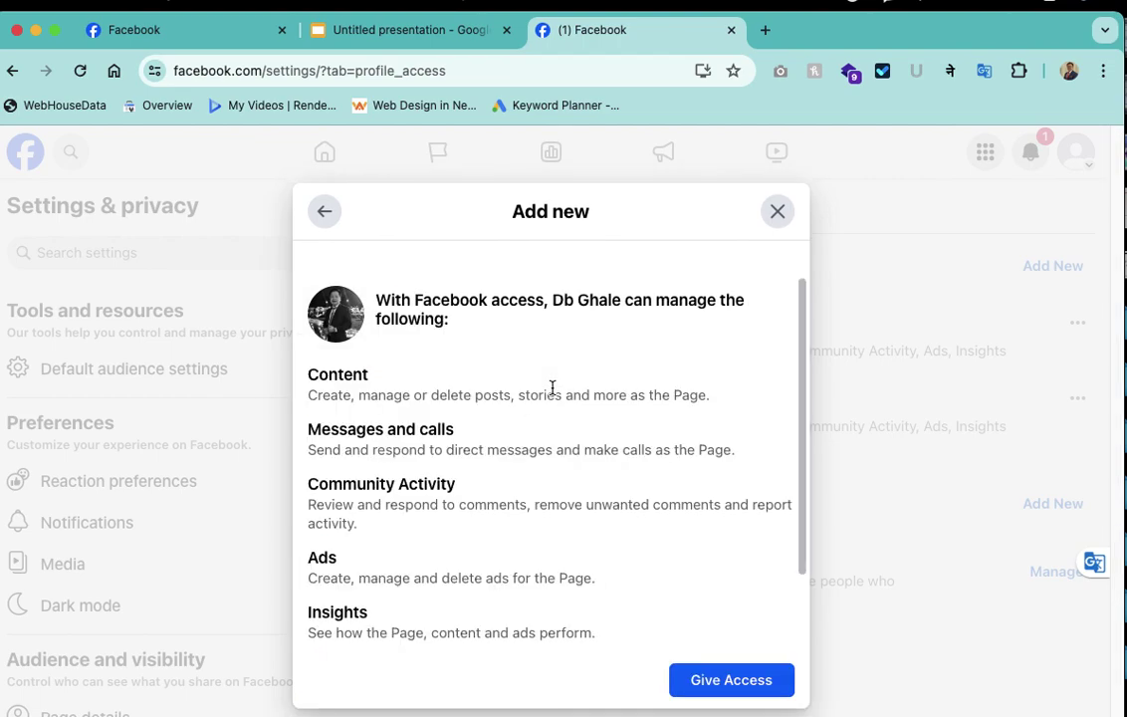
# Review the permissions and give the chosen person access to the Page
pyautogui.scroll(-2, 577, 470)
pyautogui.scroll(-2, 576, 470)
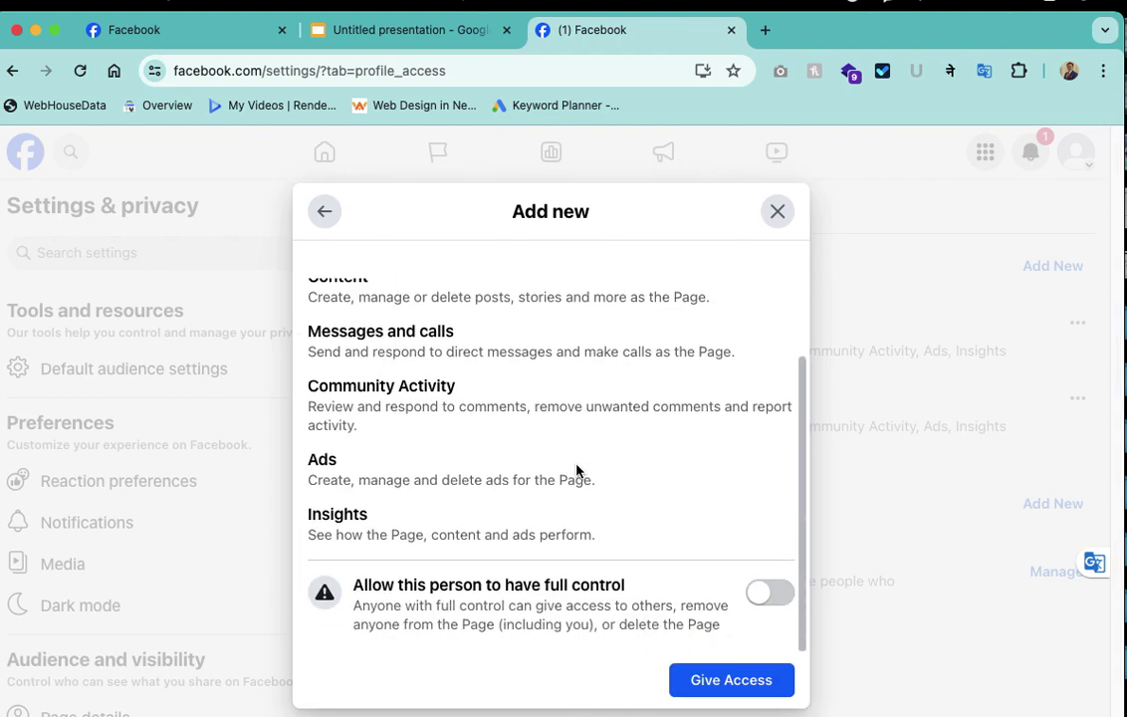
pyautogui.scroll(3, 577, 470)
pyautogui.scroll(-3, 577, 465)
pyautogui.scroll(2, 525, 424)
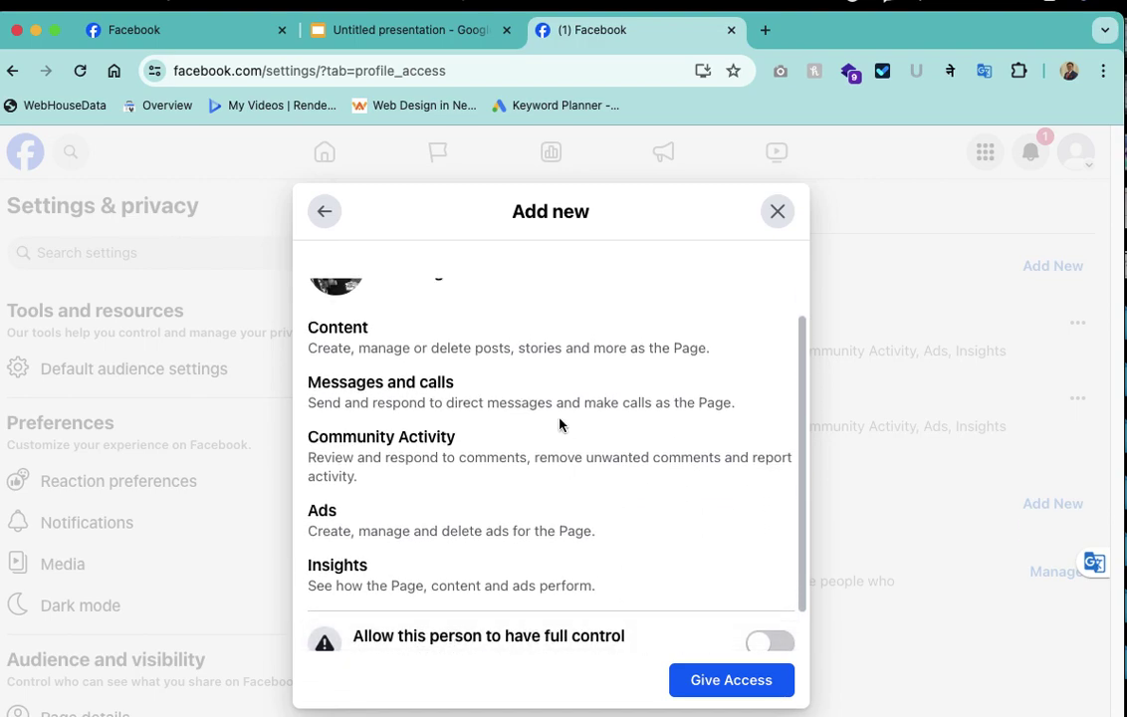
pyautogui.scroll(2, 597, 538)
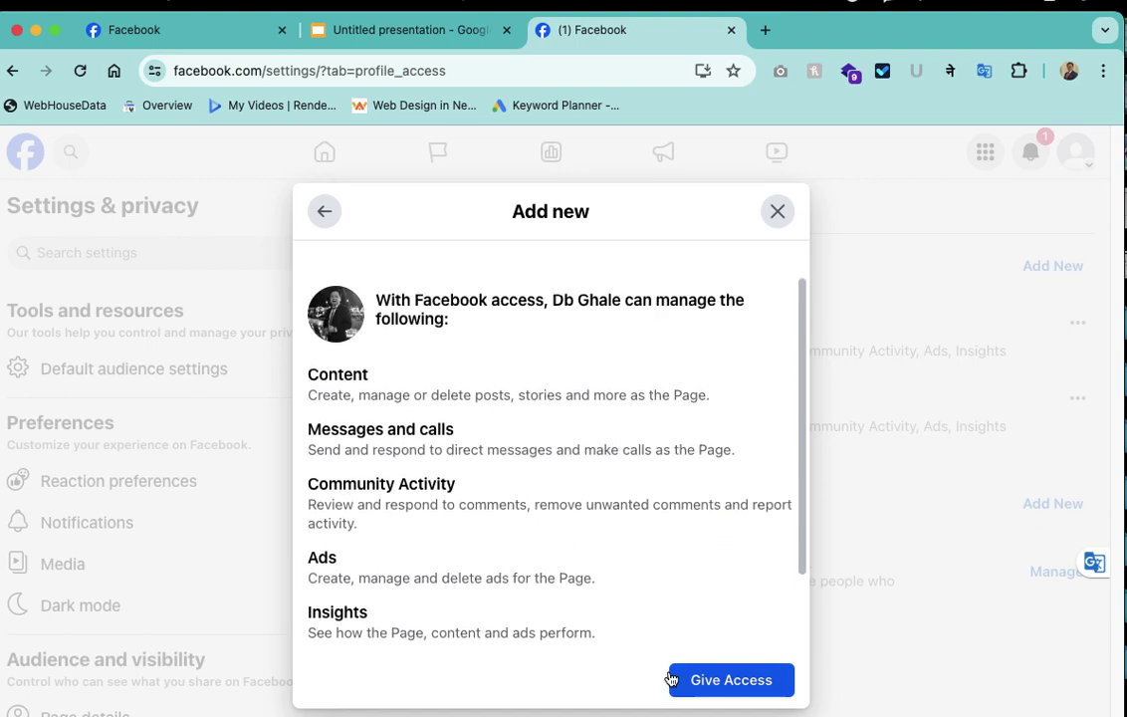
pyautogui.click(729, 687)
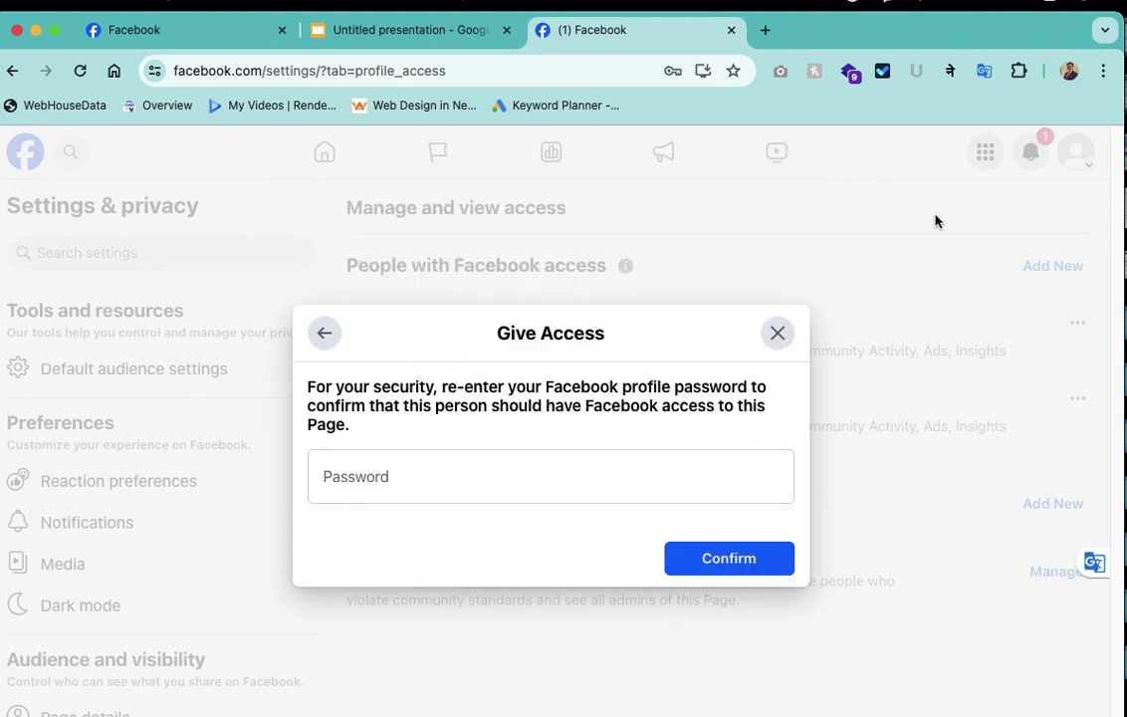
# Back out from the password prompt to the person search and close the dialog
pyautogui.click(324, 334)
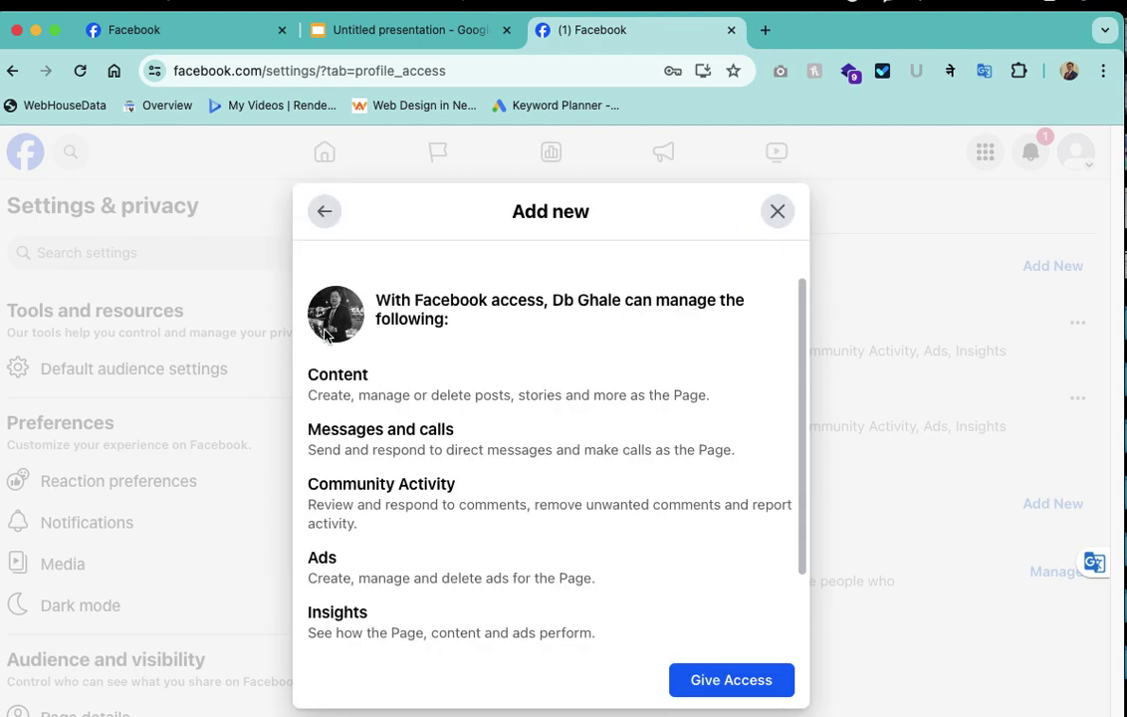
pyautogui.click(329, 213)
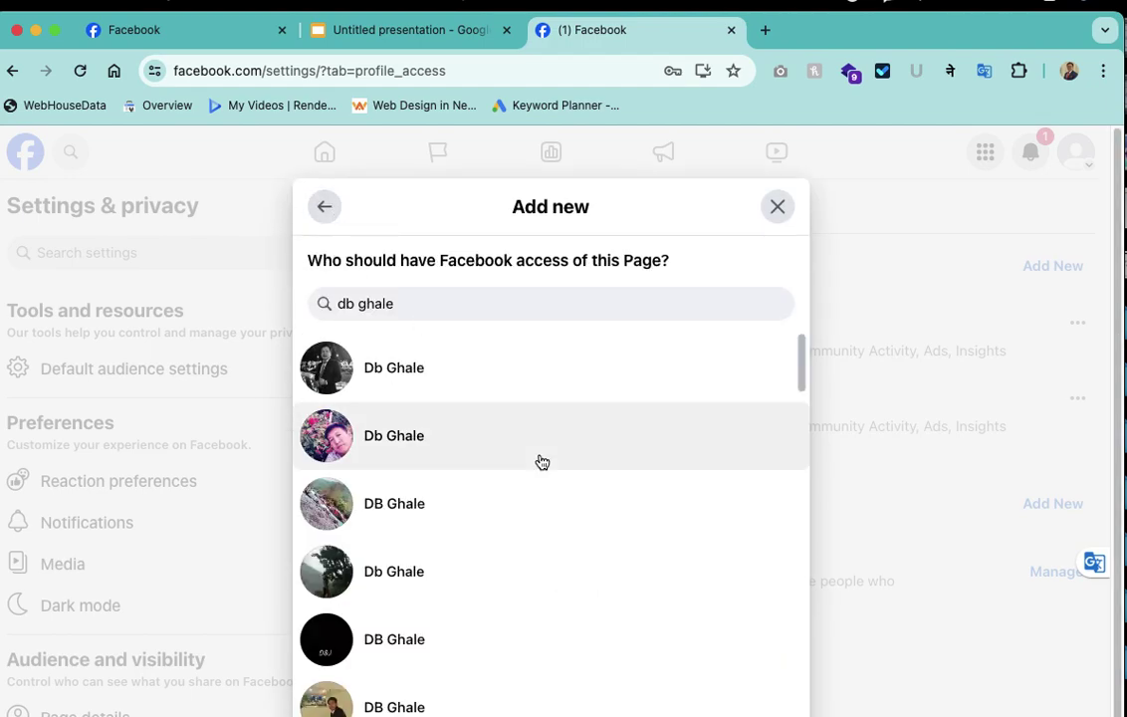
pyautogui.click(778, 211)
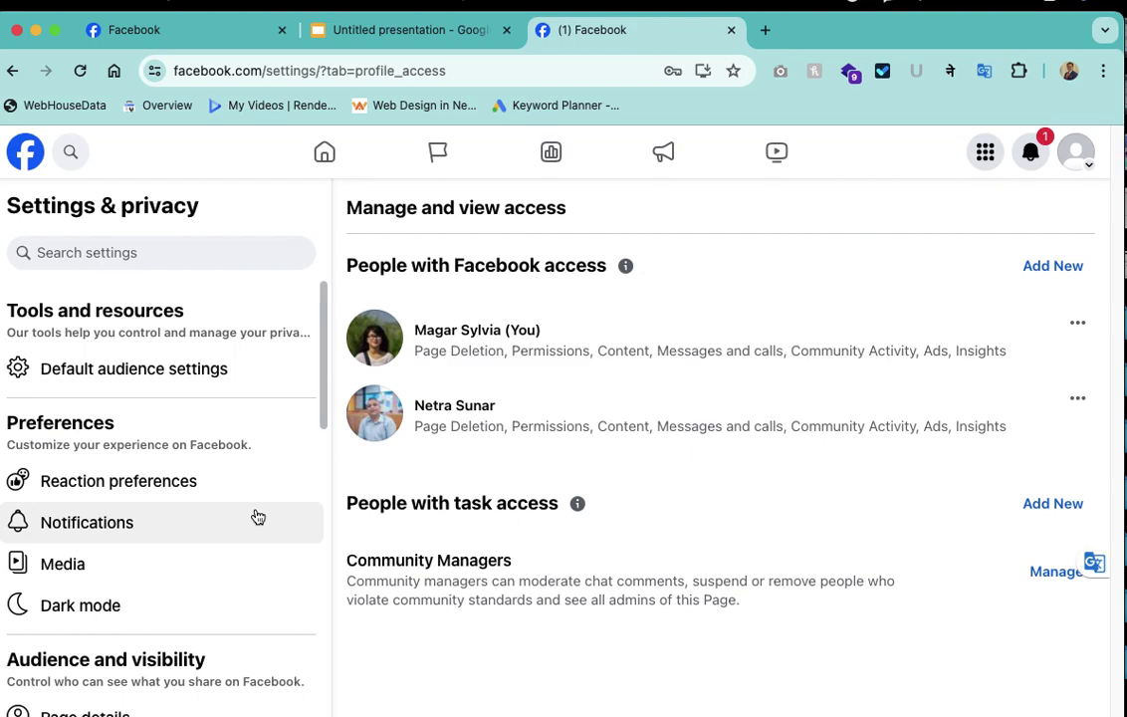
# Check the Remove access option for both admins, then return to the home feed
pyautogui.click(1077, 397)
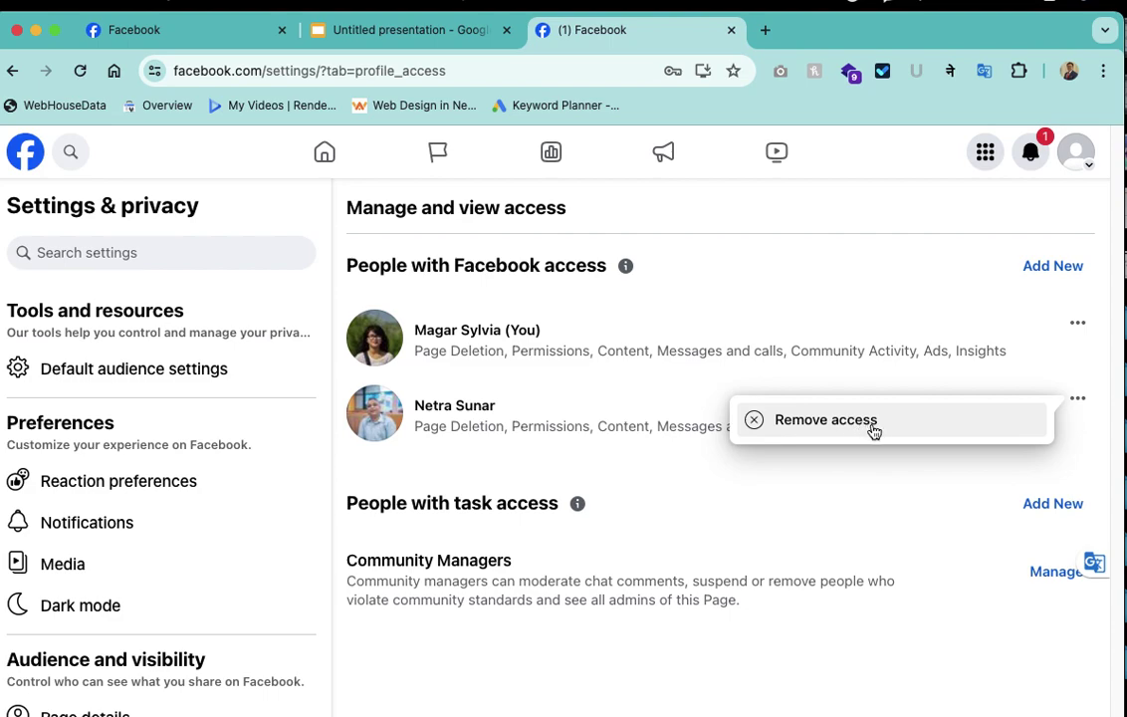
pyautogui.click(1079, 324)
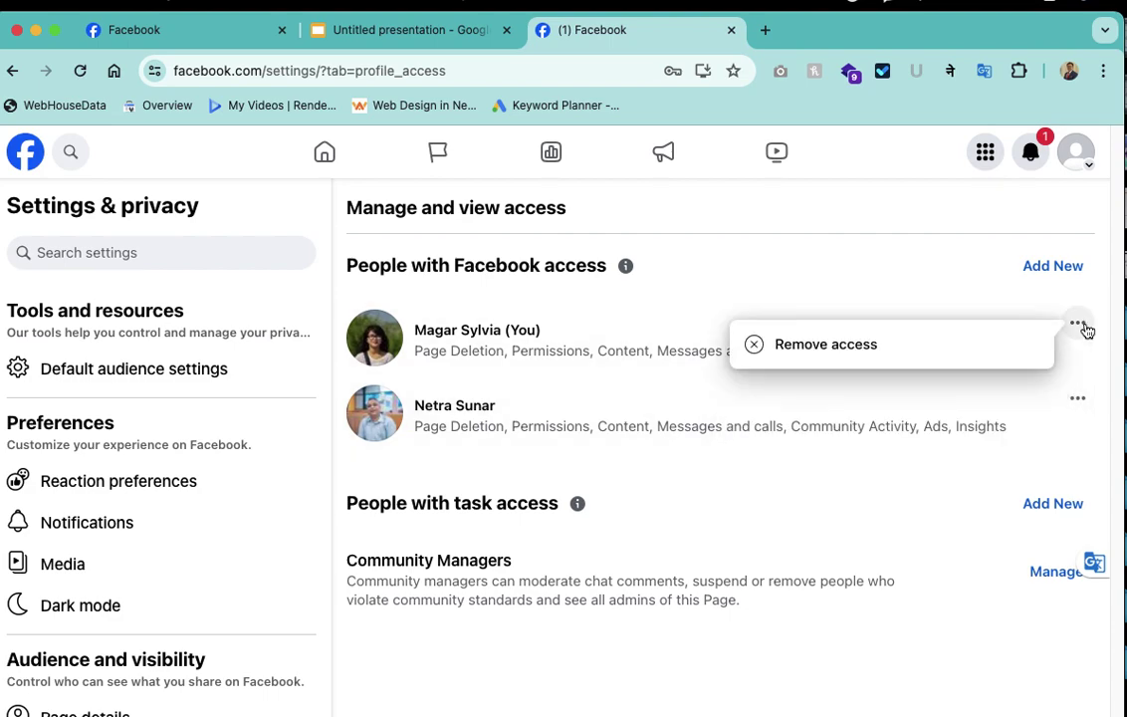
pyautogui.click(1077, 397)
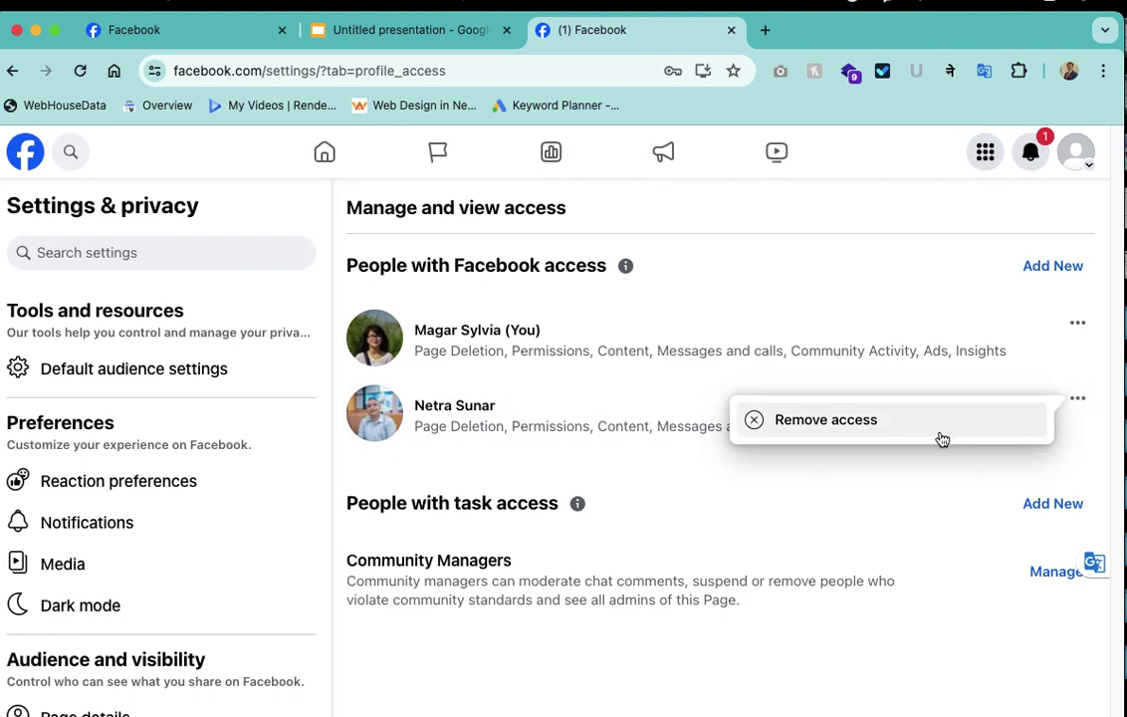
pyautogui.click(717, 501)
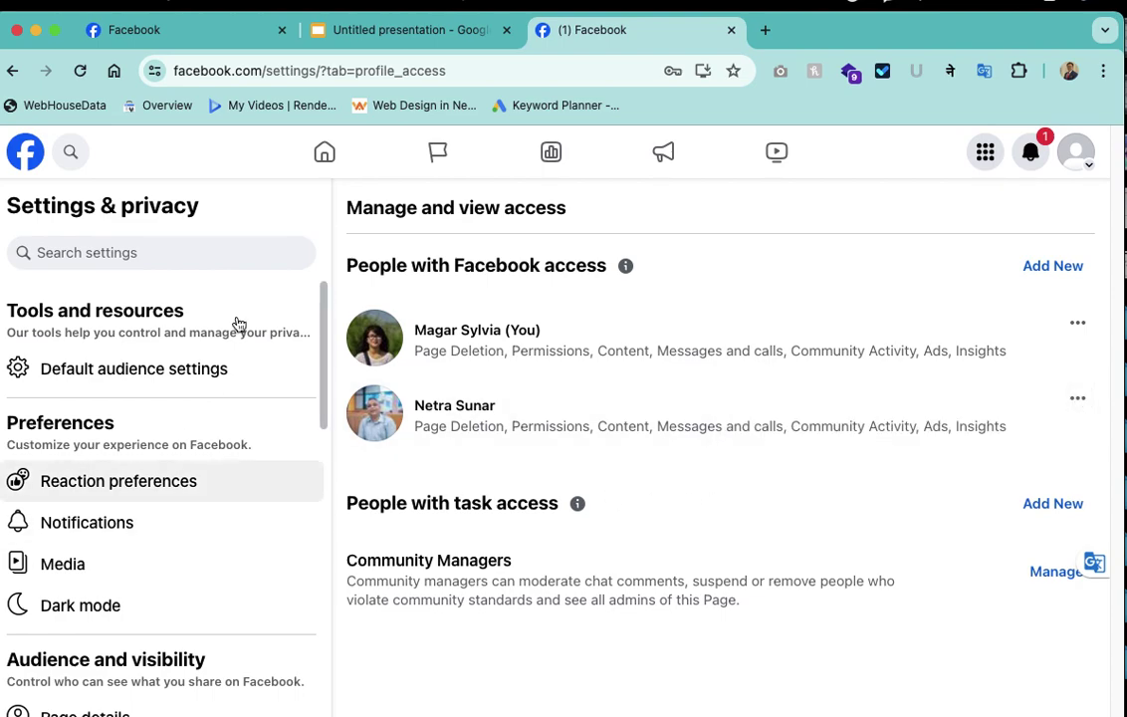
pyautogui.click(330, 156)
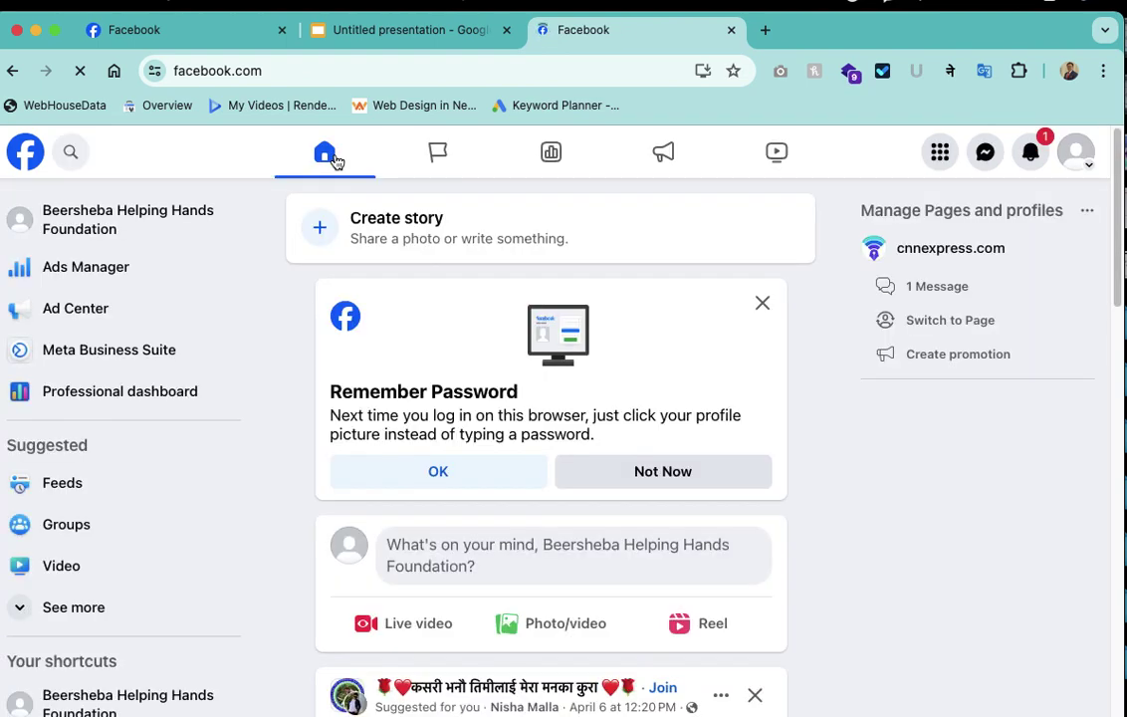
# Open Page access from the professional dashboard and start adding a new person
pyautogui.click(118, 396)
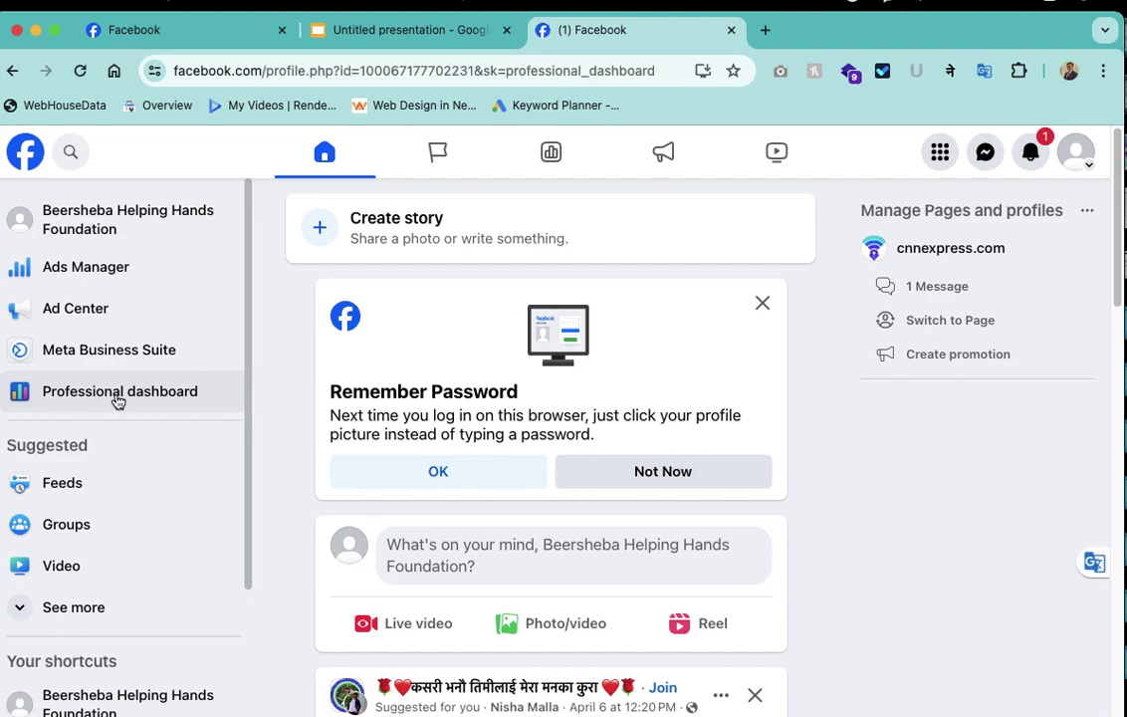
pyautogui.scroll(-5, 190, 588)
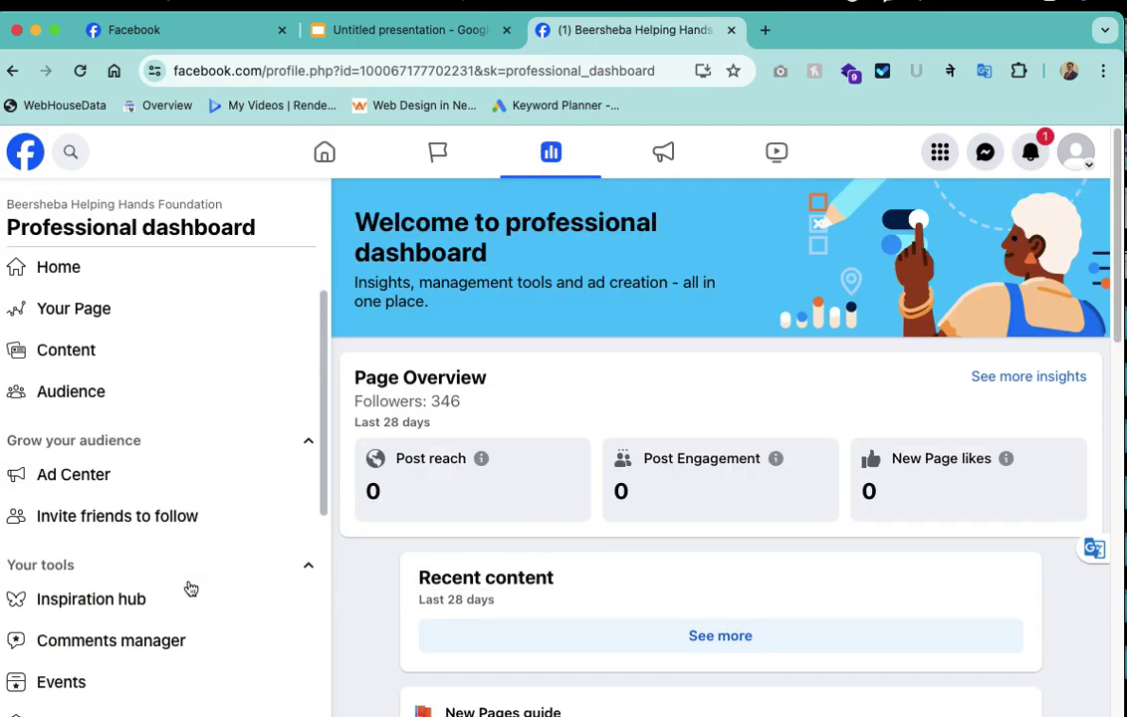
pyautogui.click(100, 609)
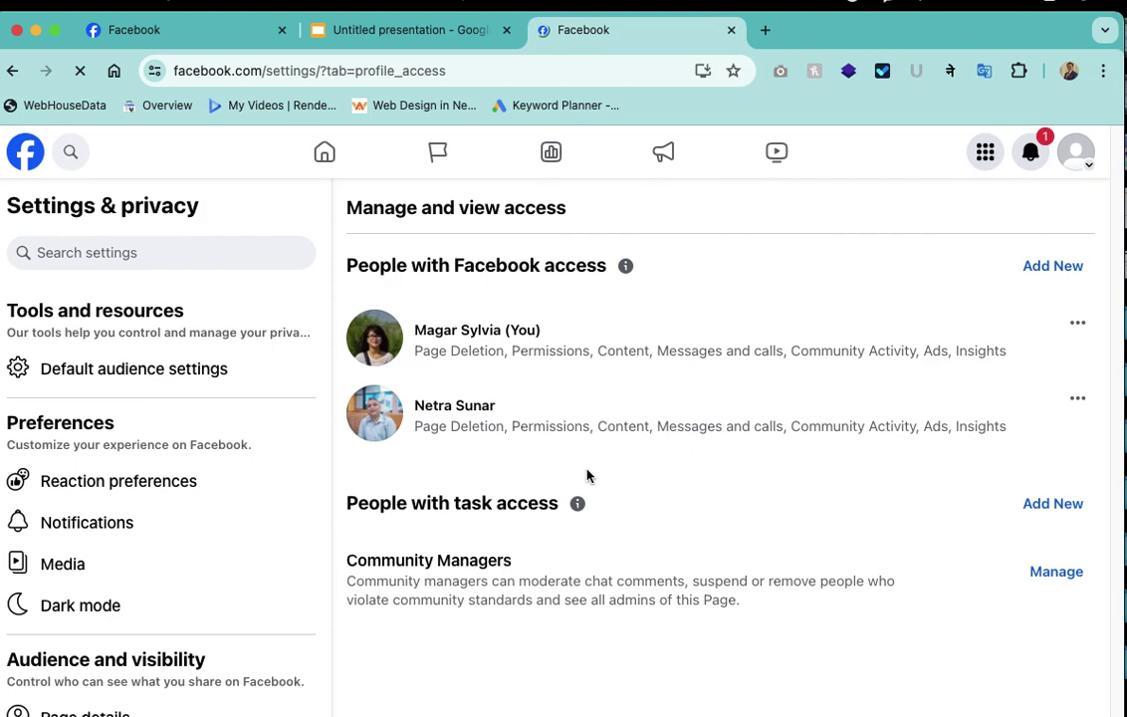
pyautogui.click(1056, 269)
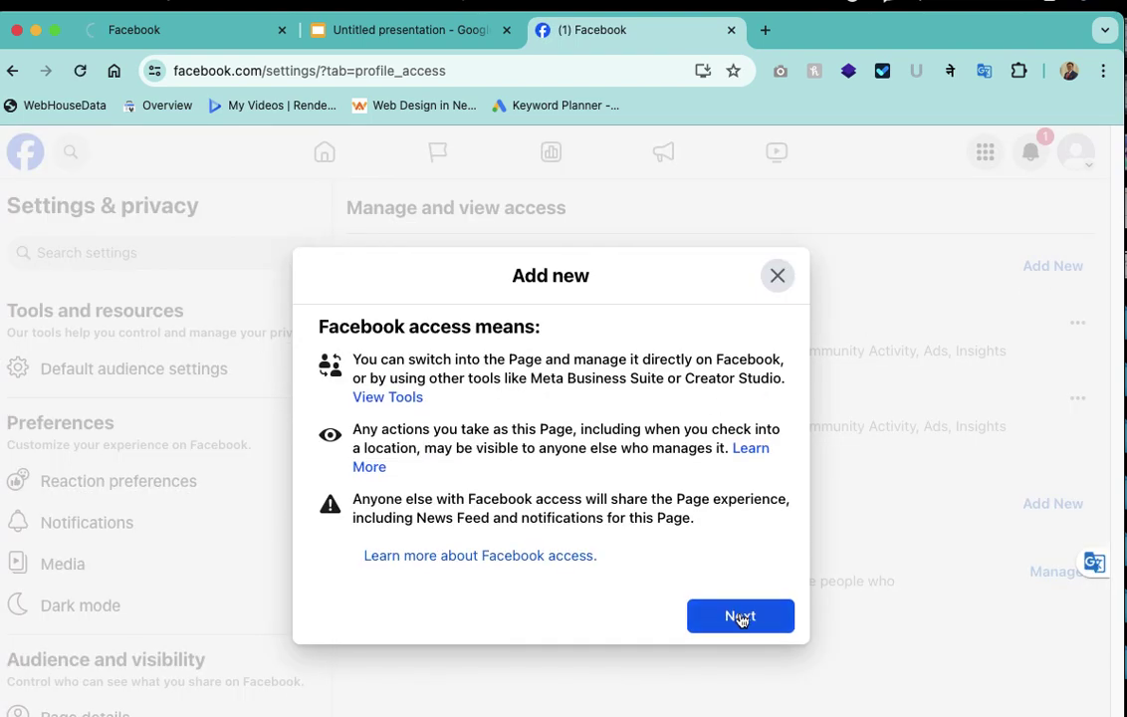
pyautogui.click(740, 618)
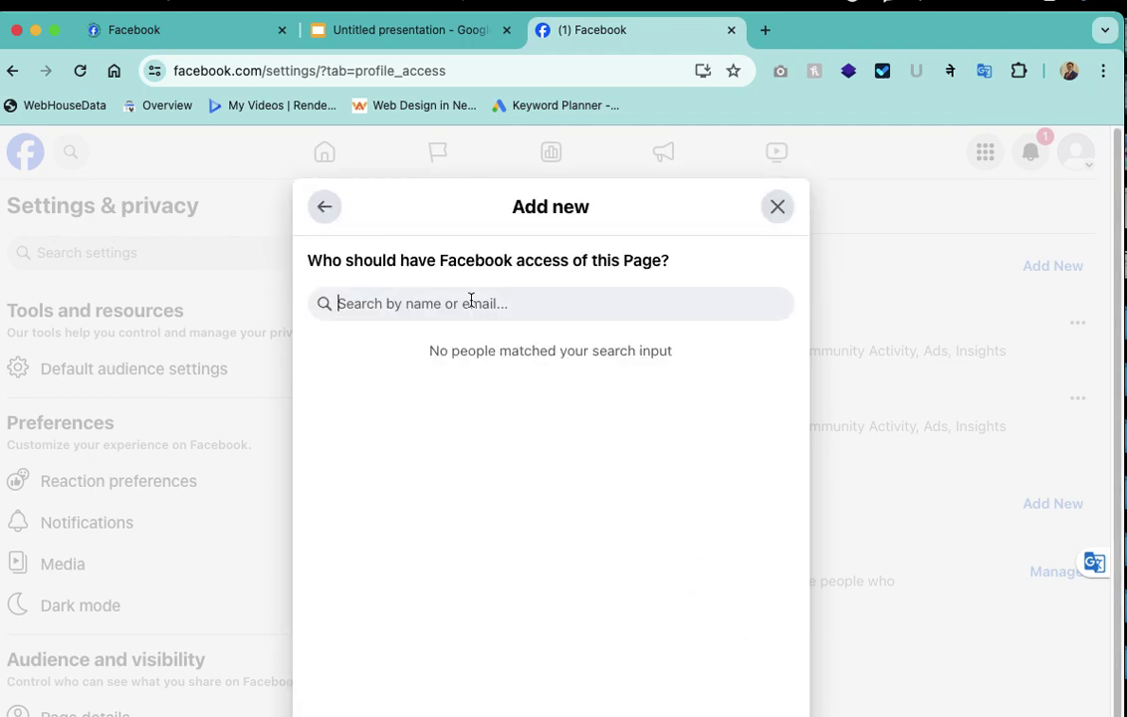
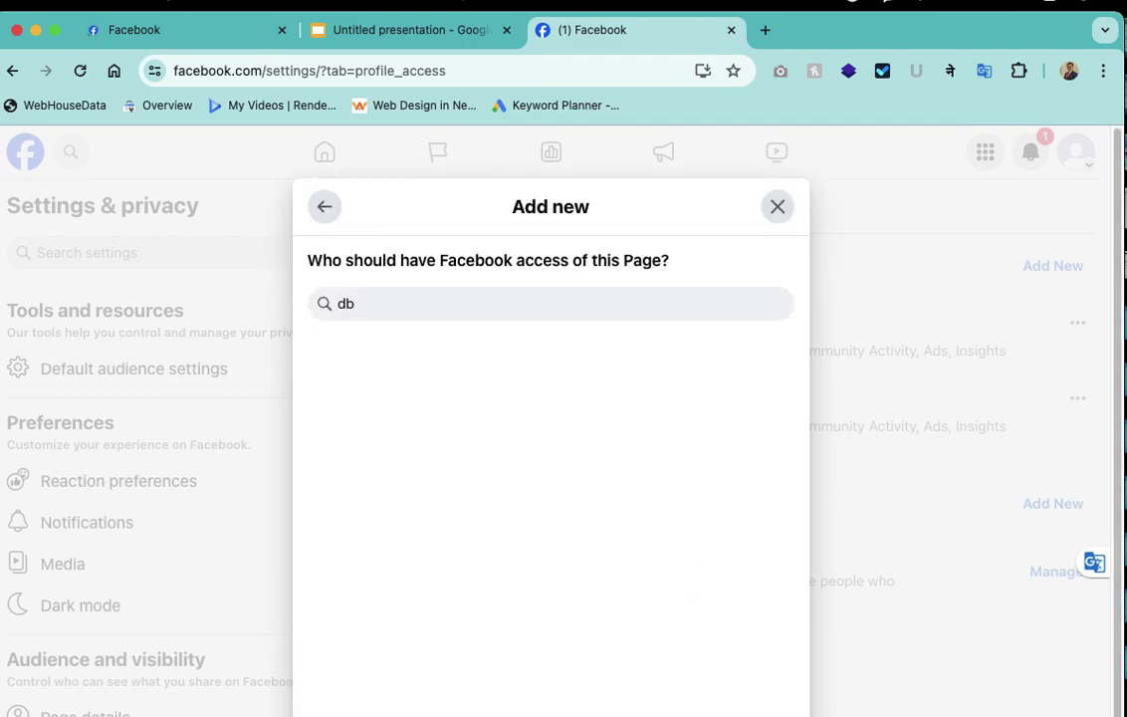
# Pick the searched person, turn full control on, close unsaved, and return to Slides
pyautogui.click(458, 381)
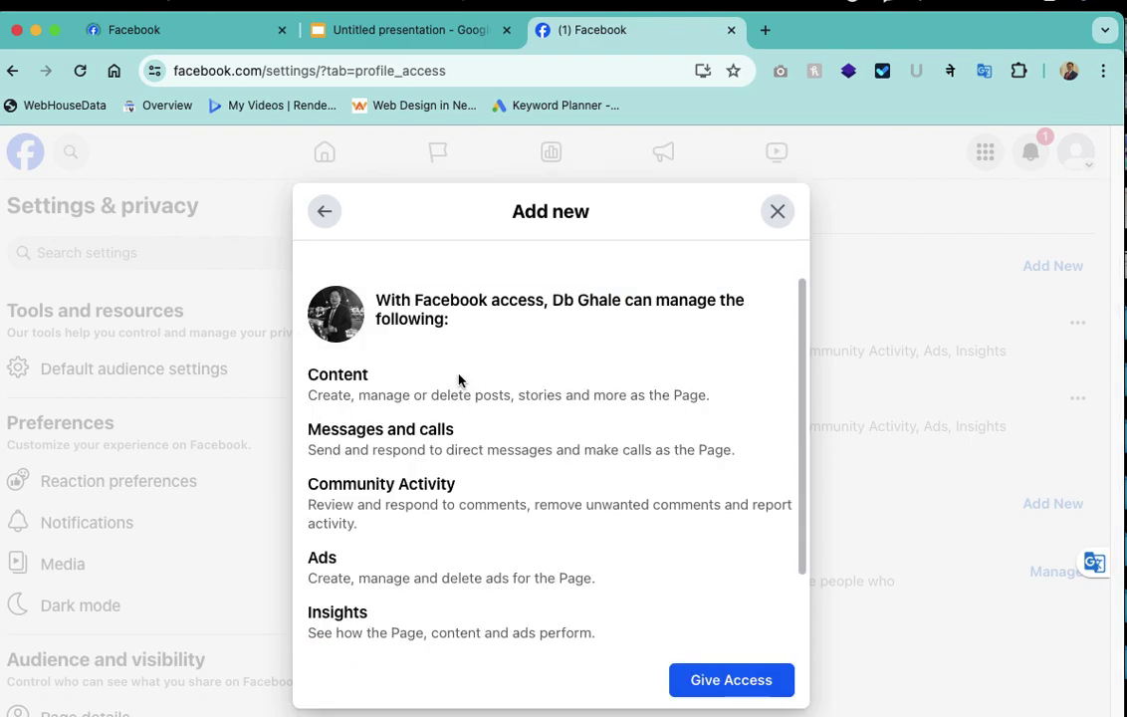
pyautogui.scroll(-2, 421, 572)
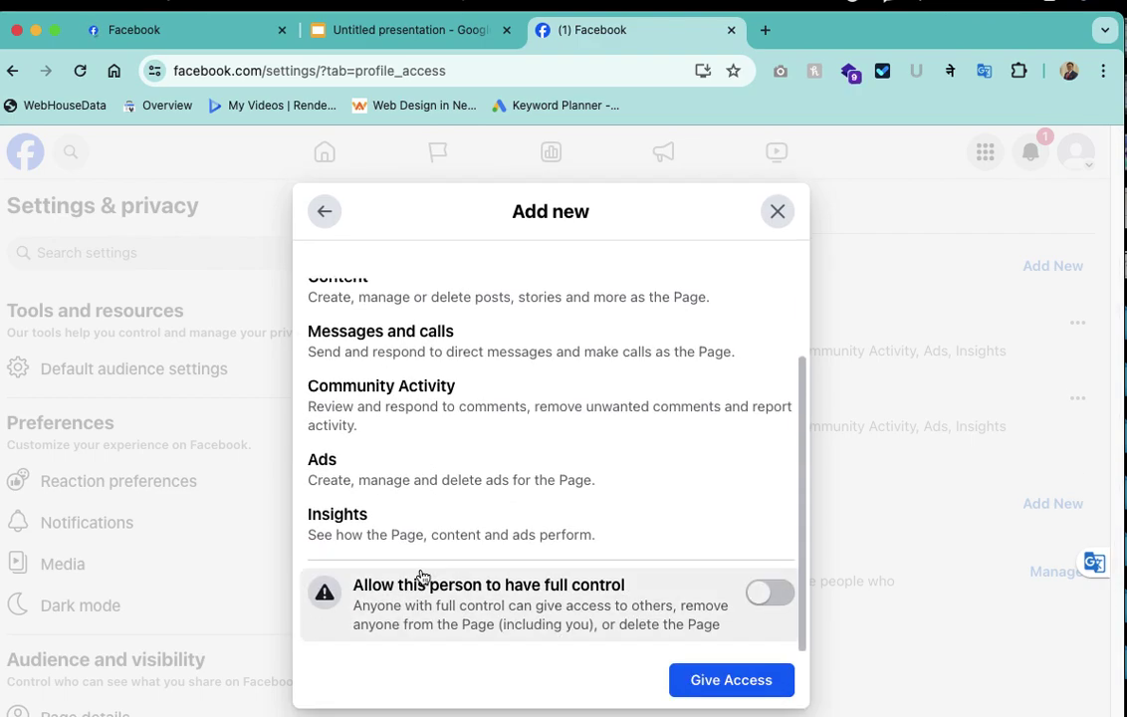
pyautogui.click(771, 598)
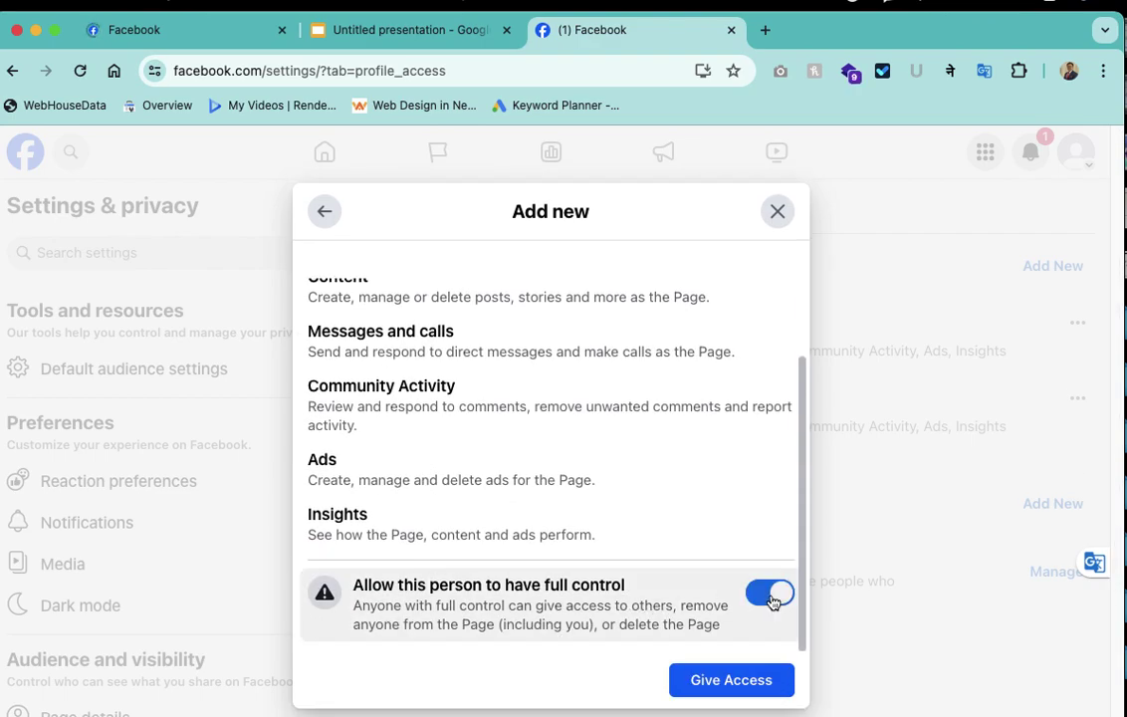
pyautogui.click(770, 594)
pyautogui.click(564, 631)
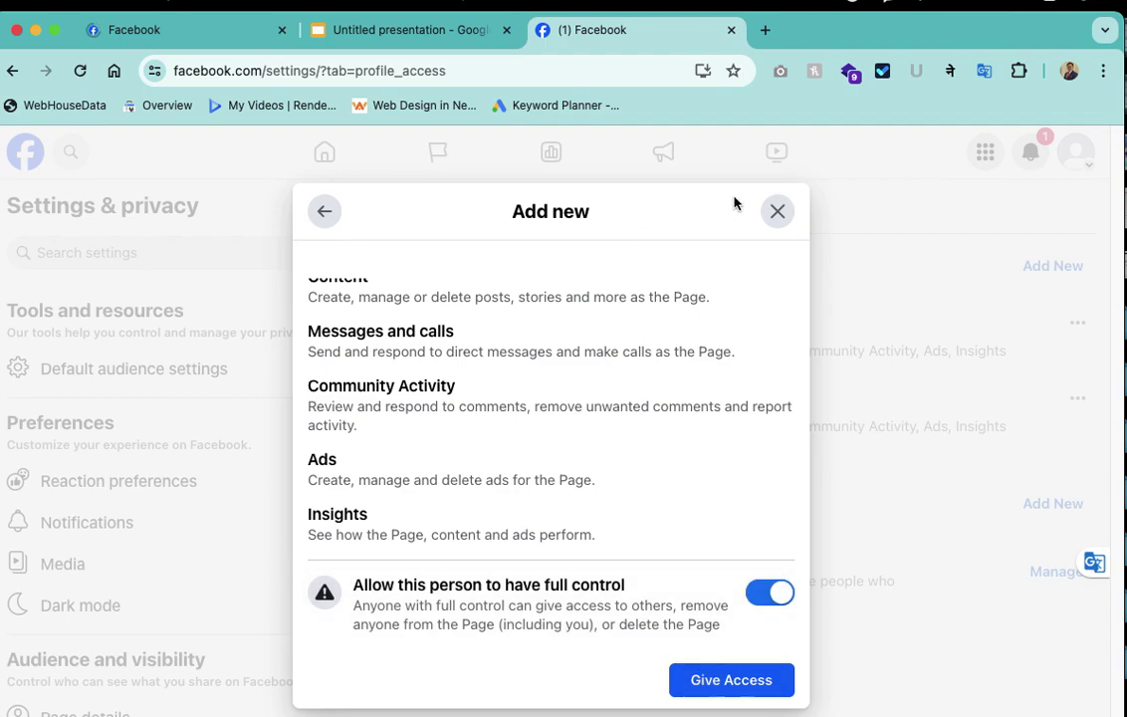
pyautogui.click(778, 212)
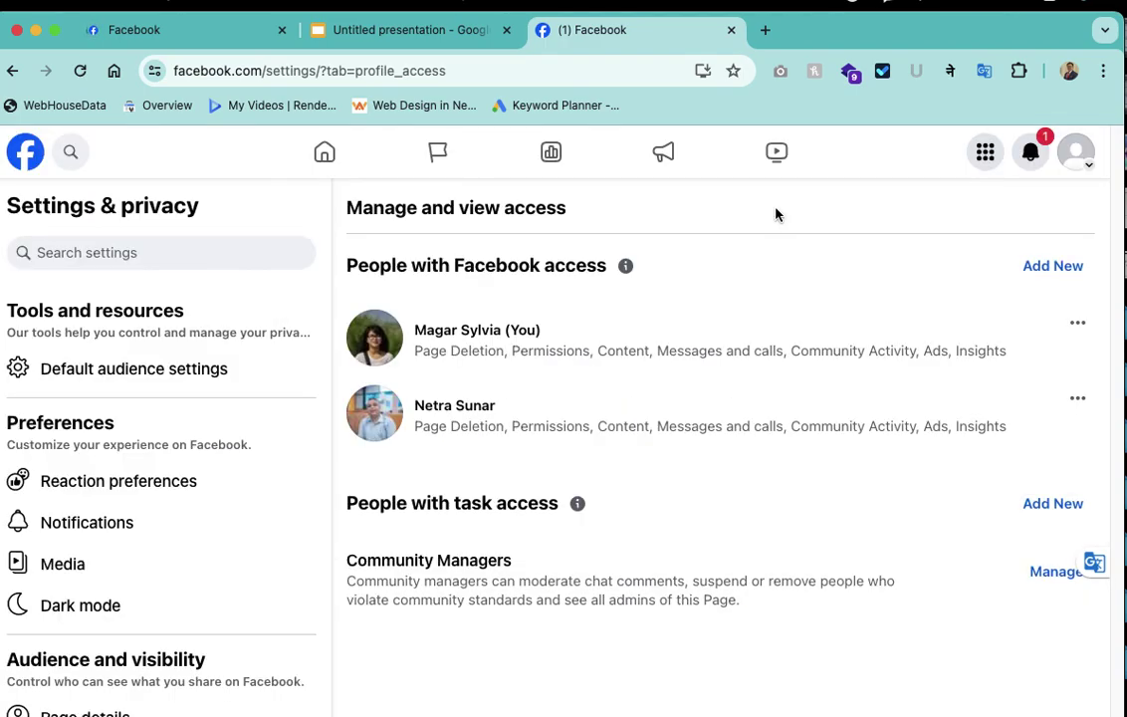
pyautogui.click(422, 46)
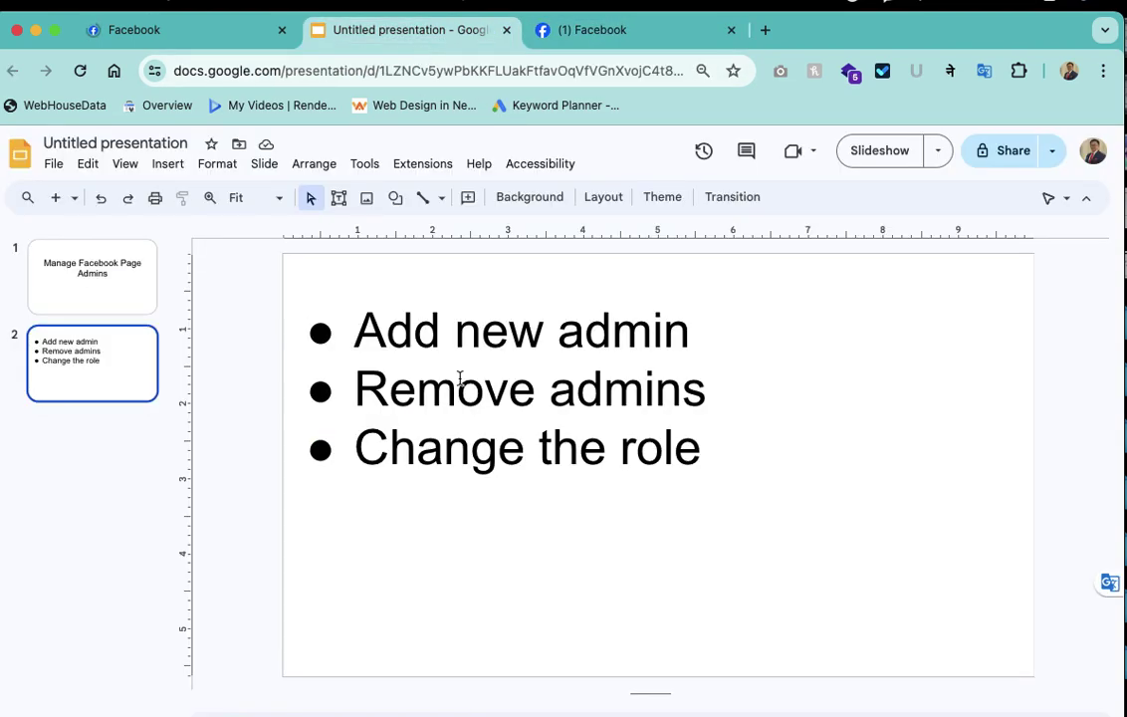